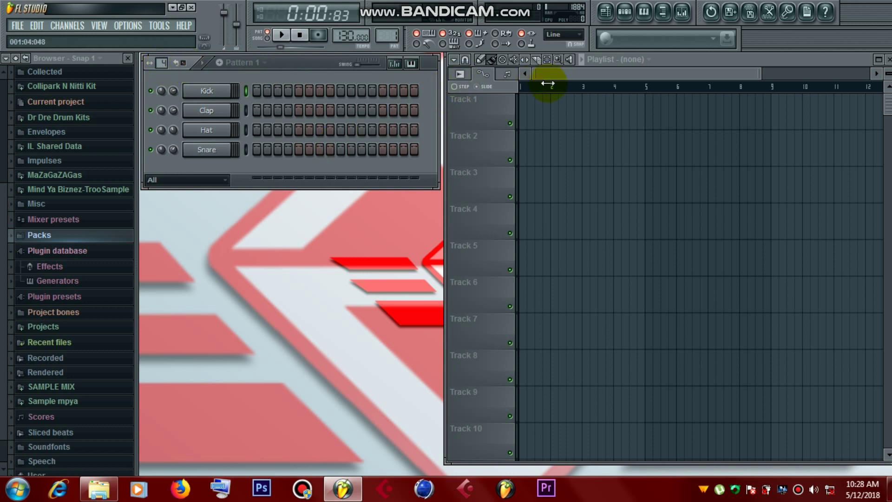
pyautogui.moveTo(439, 91); pyautogui.dragTo(464, 84)
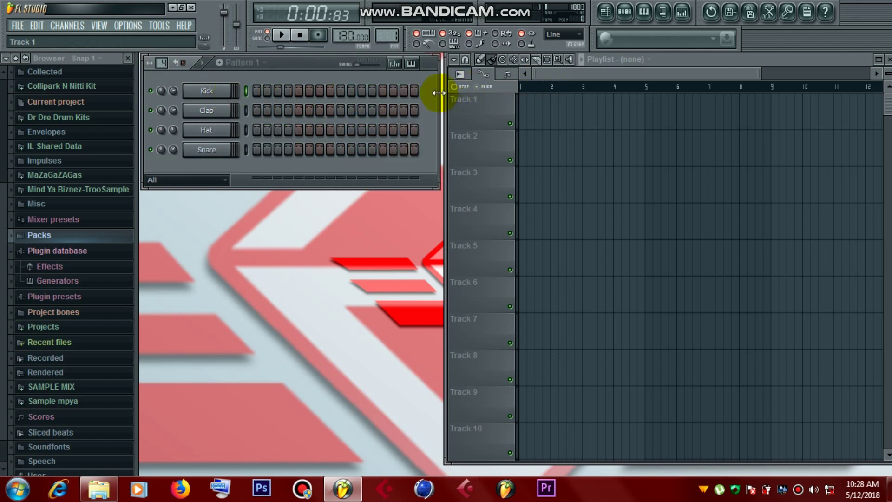
pyautogui.moveTo(439, 93); pyautogui.dragTo(275, 77)
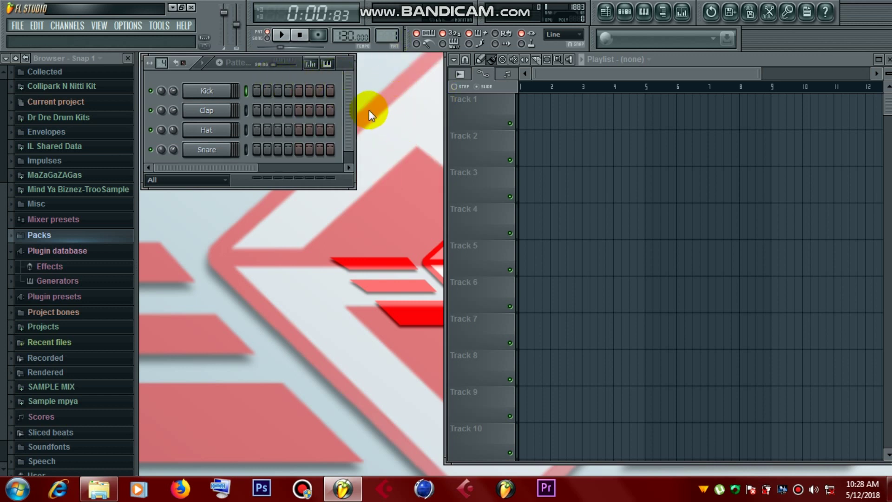
pyautogui.moveTo(356, 106)
pyautogui.mouseDown()
pyautogui.moveTo(477, 112)
pyautogui.moveTo(347, 109)
pyautogui.mouseUp()
pyautogui.moveTo(356, 109); pyautogui.dragTo(436, 103)
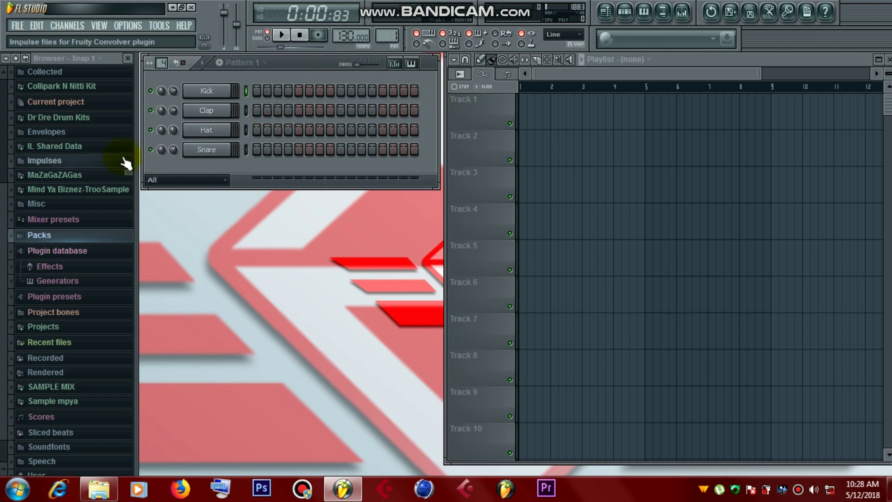
# Step: Widen the browser slightly so the step sequencer and playlist shift over
pyautogui.moveTo(136, 166); pyautogui.dragTo(151, 177)
pyautogui.moveTo(462, 195)
pyautogui.mouseDown()
pyautogui.moveTo(557, 189)
pyautogui.moveTo(444, 191)
pyautogui.moveTo(470, 199)
pyautogui.moveTo(459, 205)
pyautogui.mouseUp()
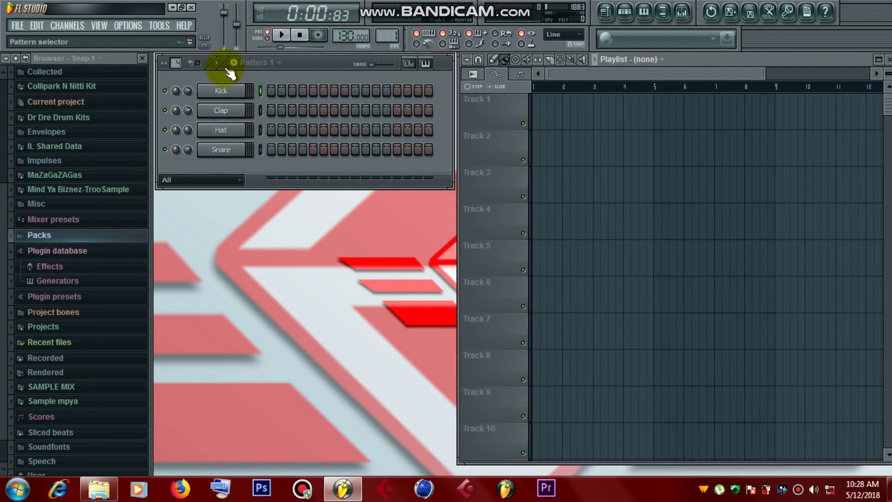
pyautogui.moveTo(177, 65); pyautogui.dragTo(177, 65)
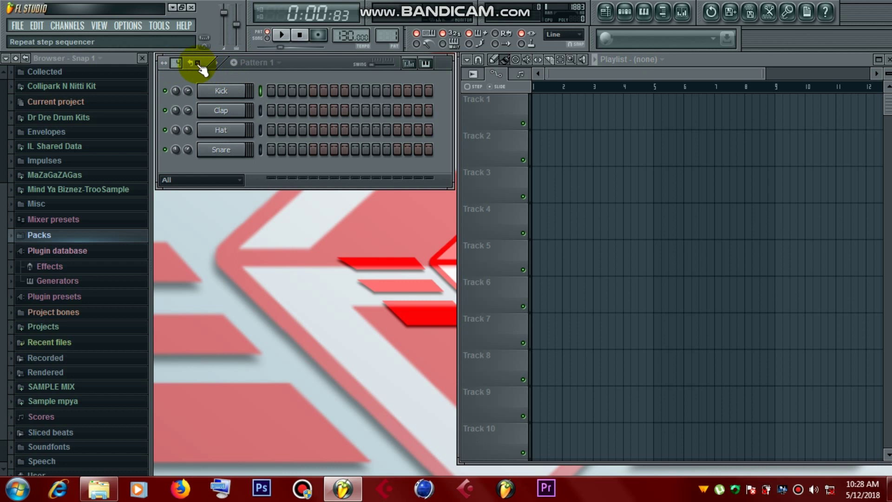
# Step: Play Pattern 1 while filling Kick steps 1 to 6 and step 8, and pause playback
pyautogui.click(282, 35)
pyautogui.moveTo(270, 90); pyautogui.dragTo(344, 91)
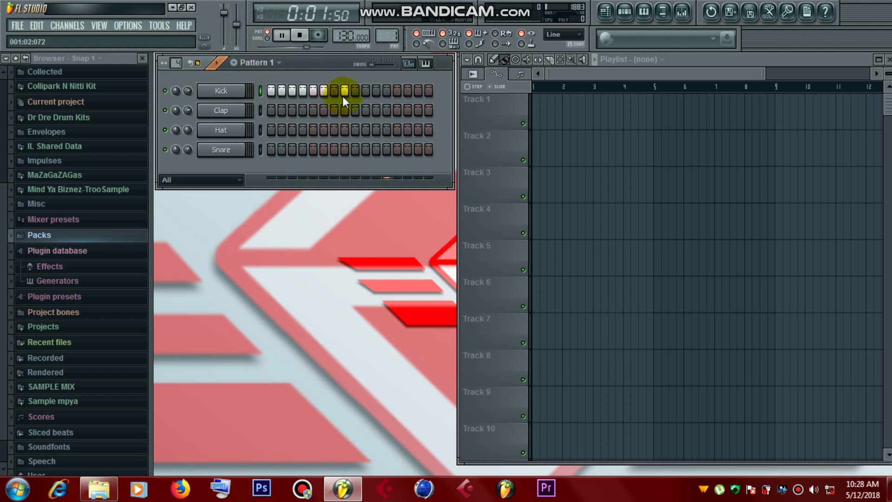
pyautogui.click(219, 66)
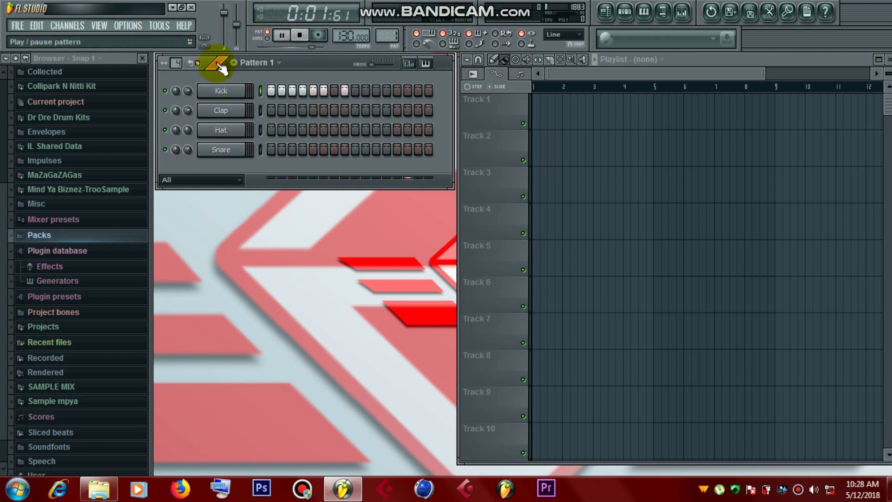
pyautogui.press('space')
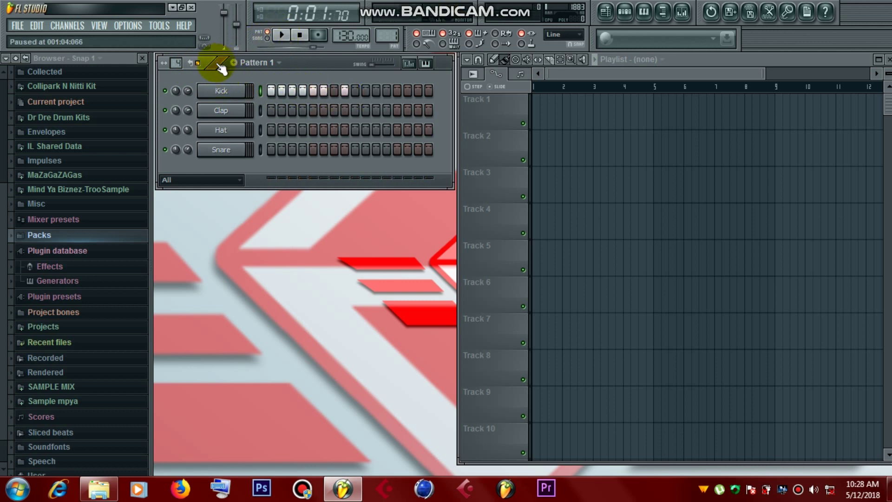
# Step: Play and pause Pattern 1 repeatedly to hear the kick sequence, leaving playback paused
pyautogui.press('space')
pyautogui.press('space')
pyautogui.press('space')
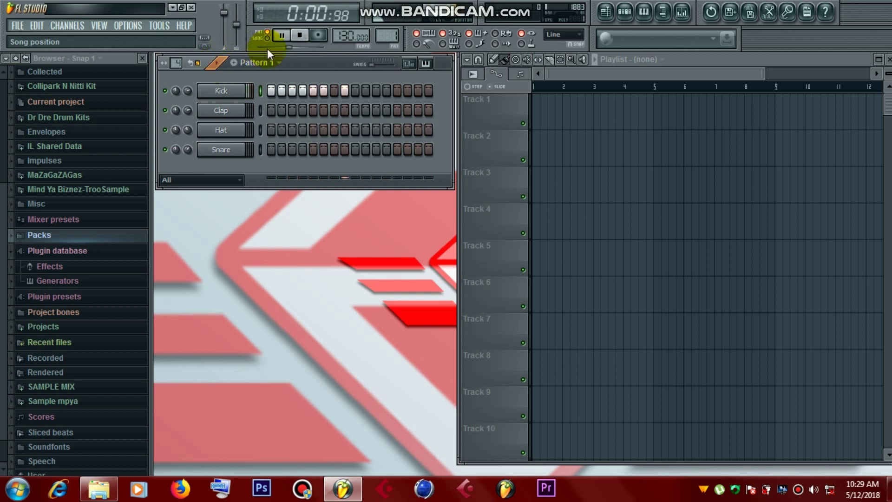
pyautogui.click(218, 66)
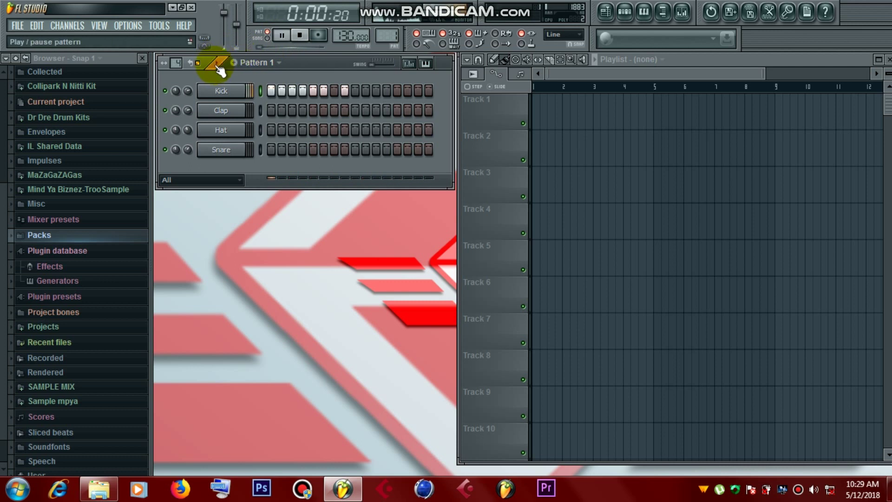
pyautogui.click(282, 34)
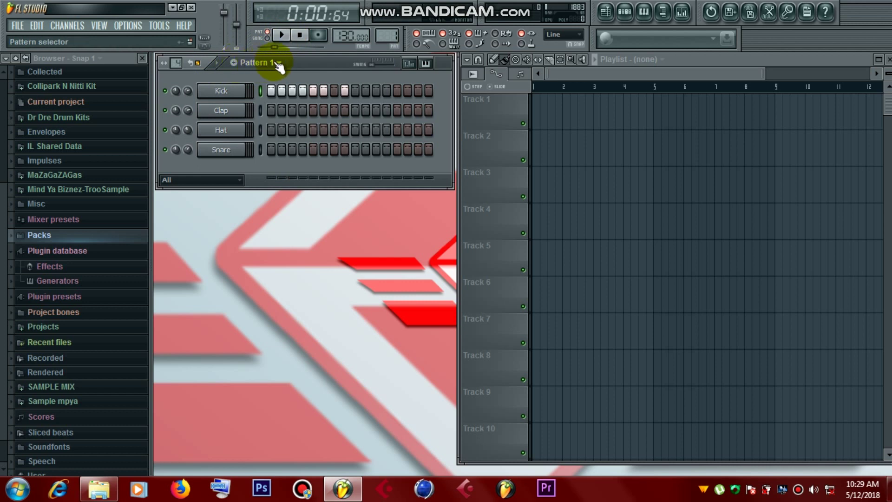
# Step: Add a new pattern named tutorial and look over the available pattern commands
pyautogui.click(234, 64)
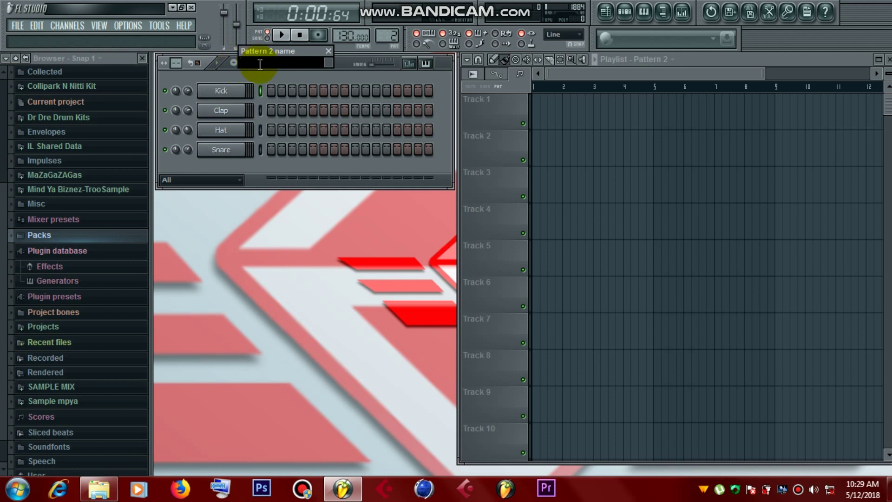
pyautogui.write('tutorial')
pyautogui.press('Return')
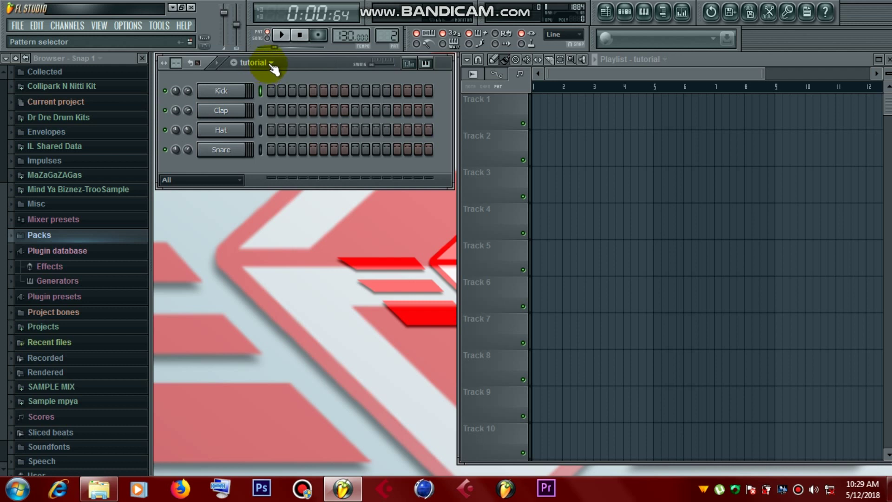
pyautogui.click(269, 65)
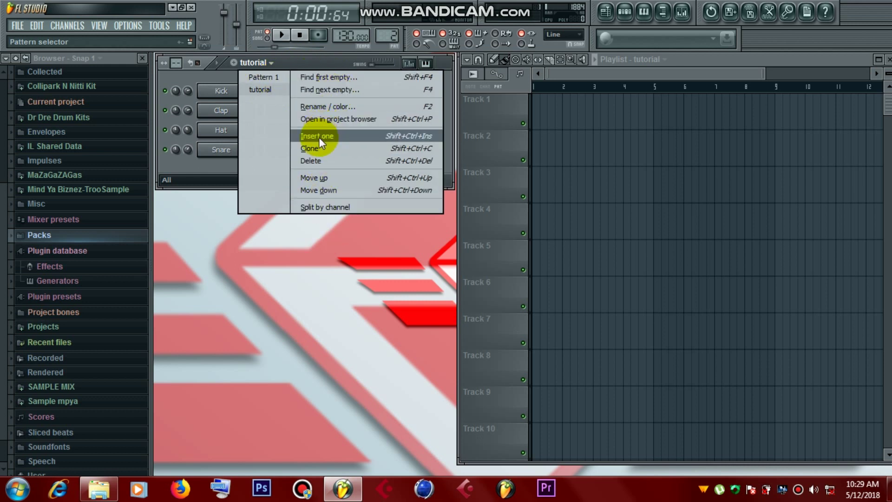
pyautogui.click(310, 59)
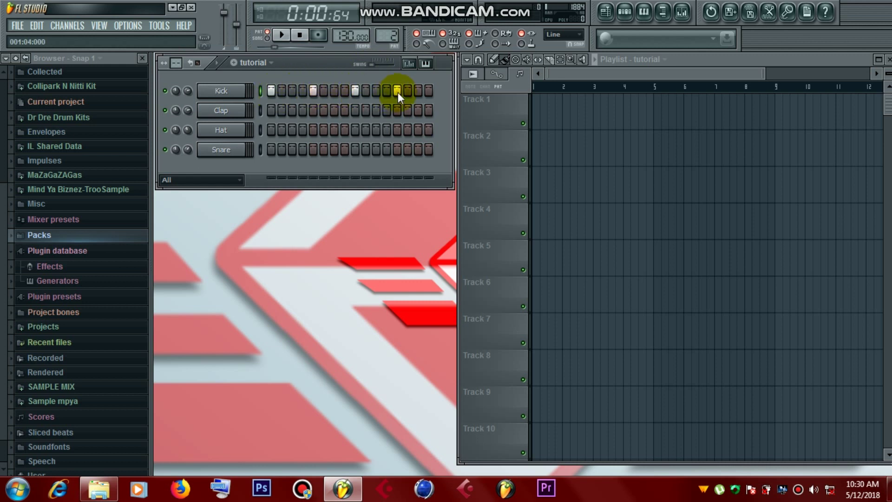
# Step: Play the tutorial pattern while adding Clap hits on steps 4, 7, 11 and 13, and pause it
pyautogui.click(282, 35)
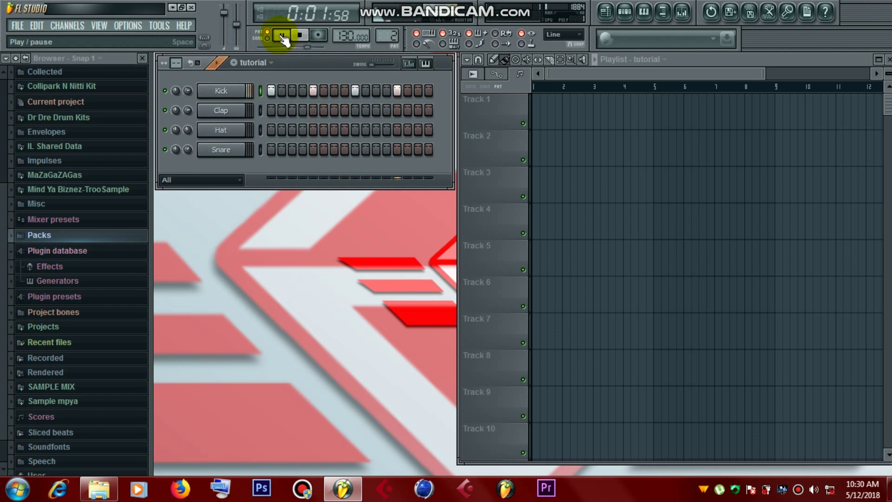
pyautogui.click(302, 110)
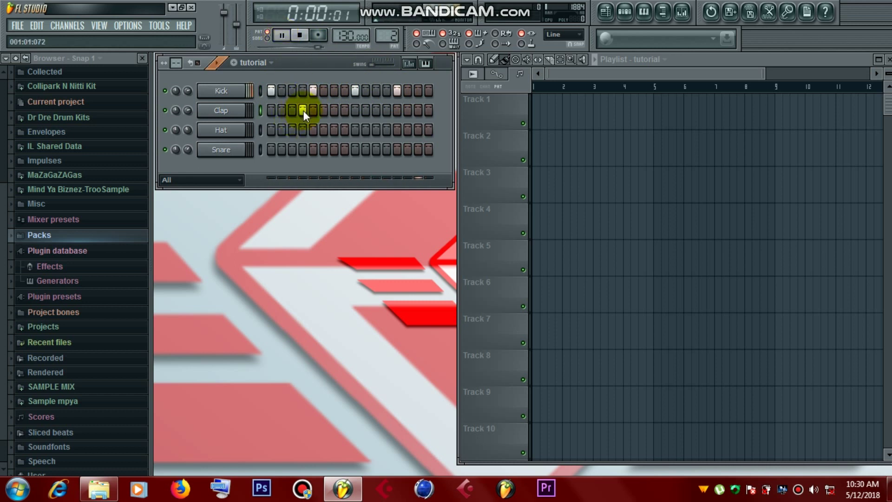
pyautogui.click(335, 110)
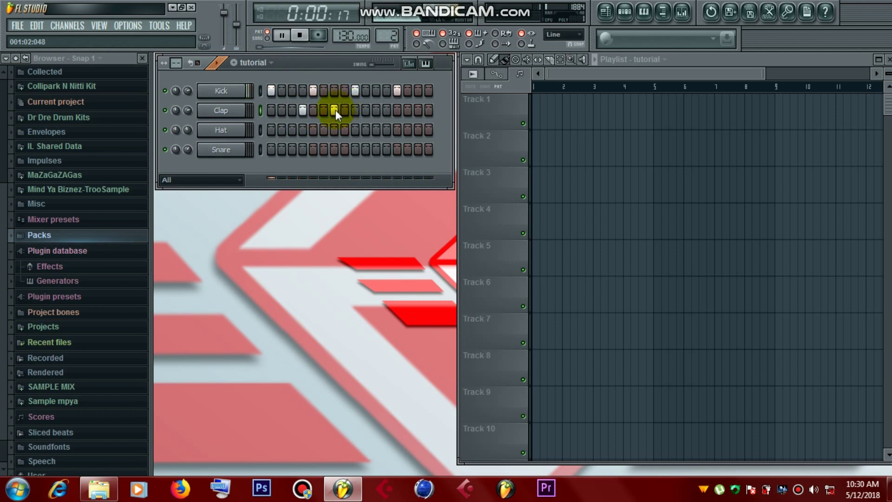
pyautogui.click(376, 110)
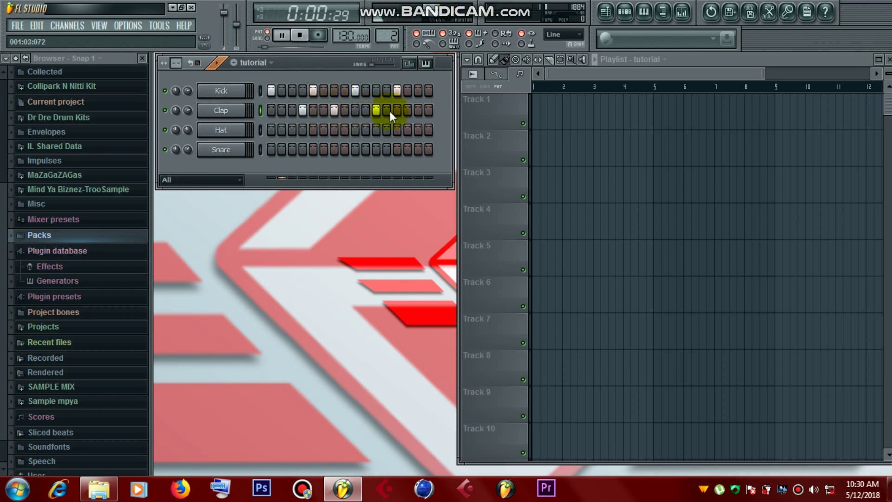
pyautogui.click(398, 112)
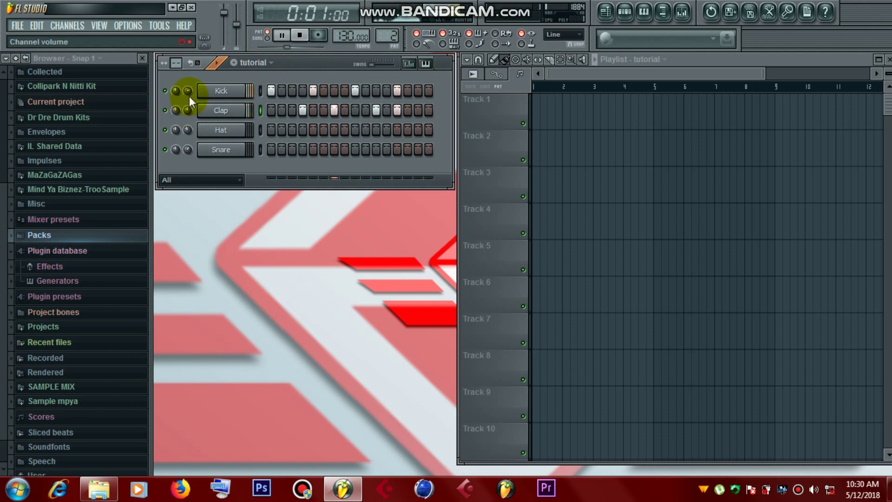
pyautogui.click(282, 35)
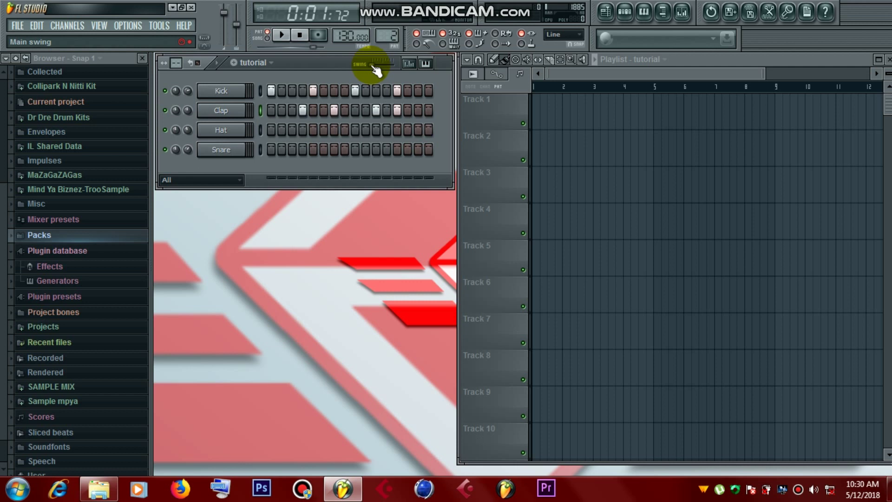
# Step: Play the tutorial pattern while raising the main swing toward its maximum, and pause playback
pyautogui.click(281, 37)
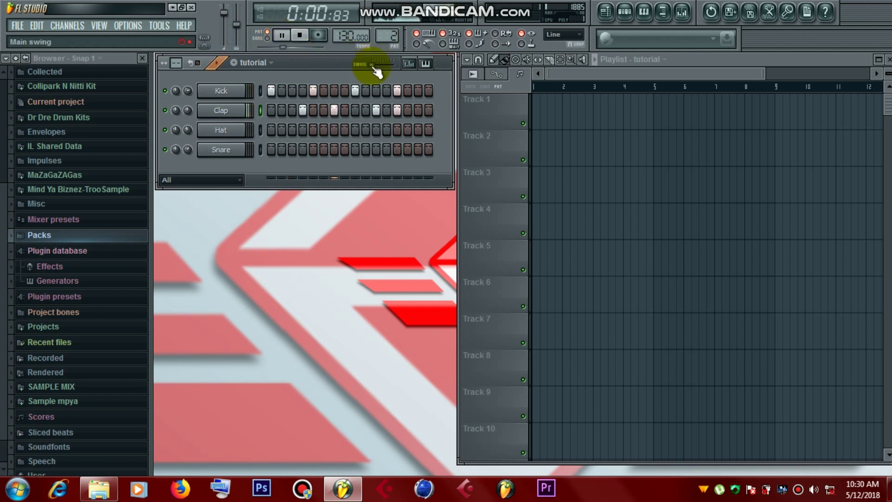
pyautogui.moveTo(379, 64); pyautogui.dragTo(398, 72)
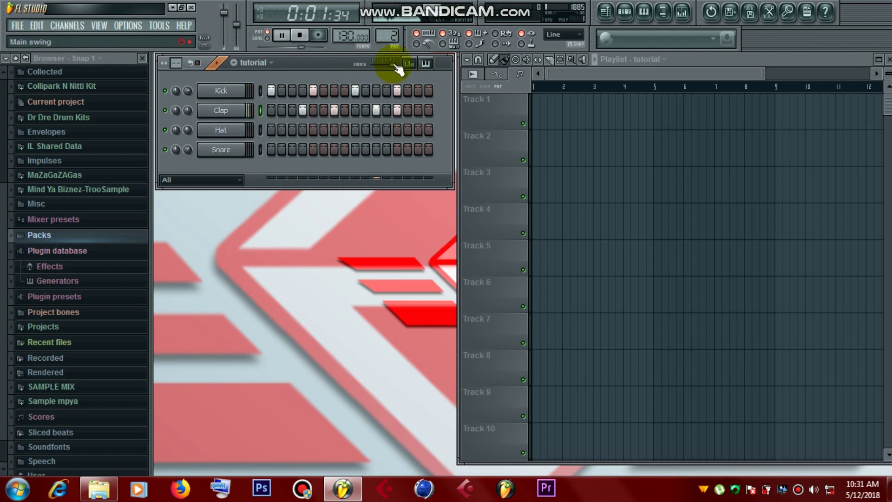
pyautogui.click(282, 36)
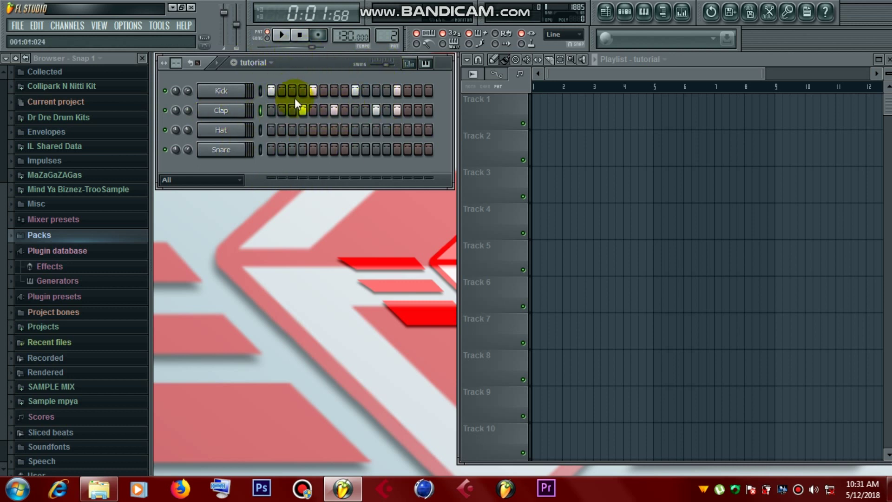
# Step: Replay the tutorial pattern while lowering the main swing to about 40%, and pause playback
pyautogui.click(282, 36)
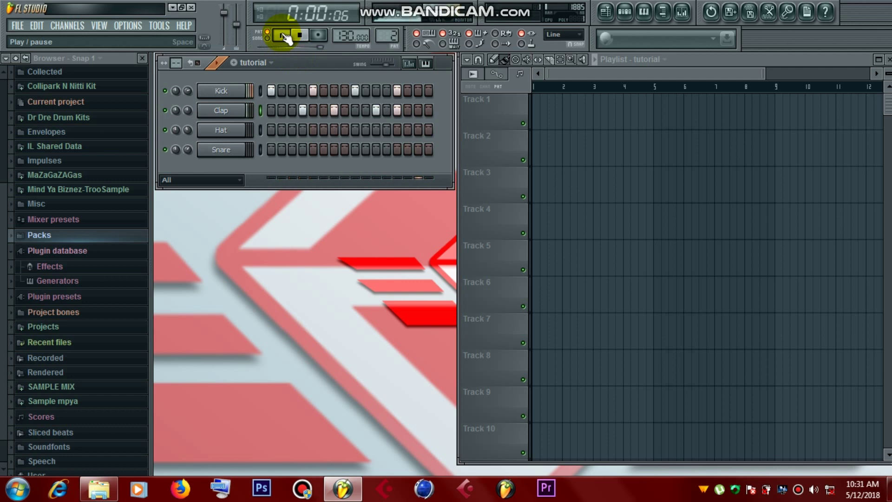
pyautogui.moveTo(379, 65); pyautogui.dragTo(380, 66)
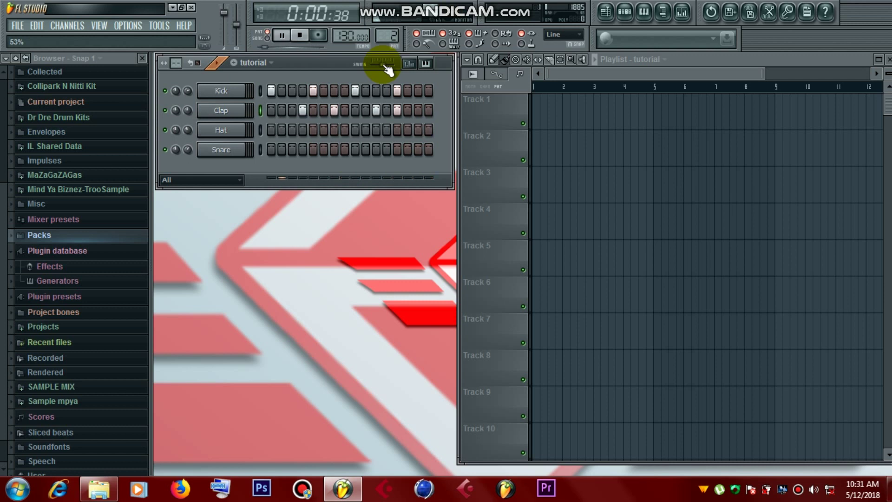
pyautogui.click(282, 36)
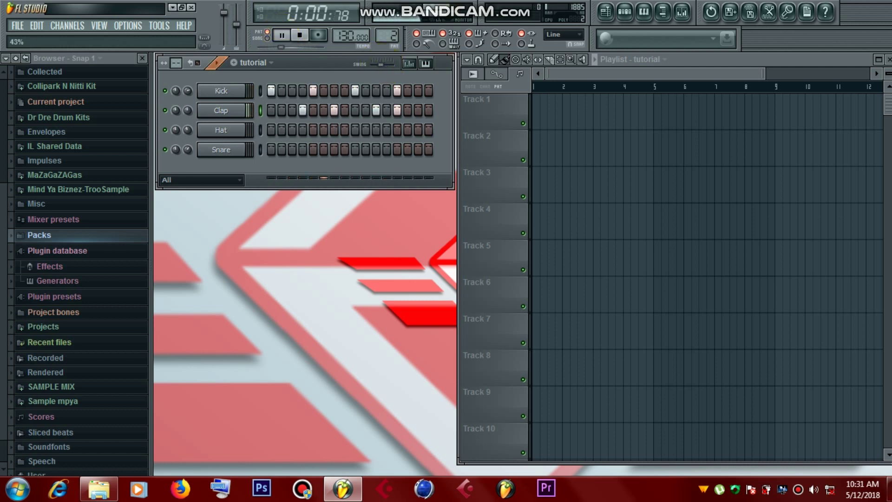
pyautogui.click(381, 64)
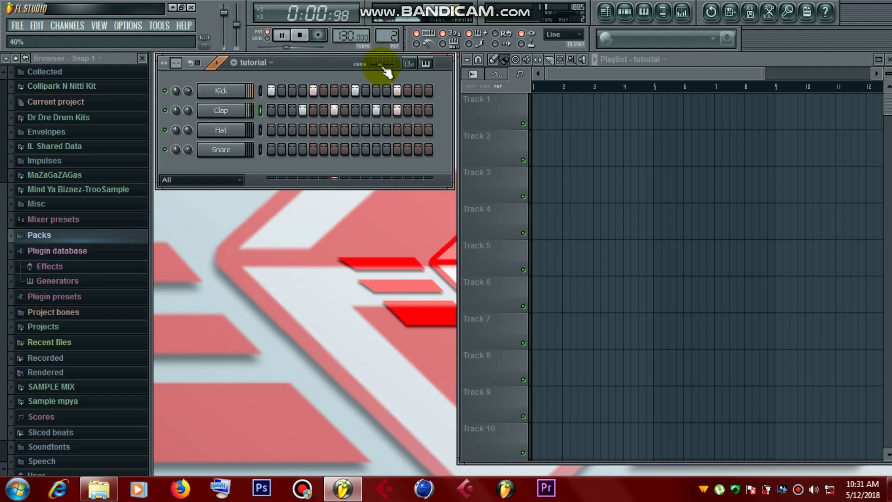
pyautogui.moveTo(387, 72)
pyautogui.mouseDown()
pyautogui.moveTo(395, 72)
pyautogui.moveTo(384, 68)
pyautogui.mouseUp()
pyautogui.click(282, 35)
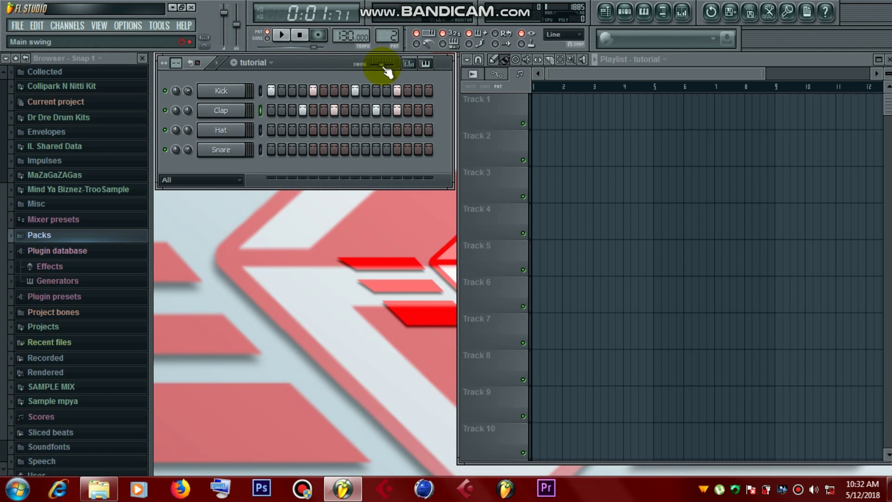
# Step: Drop the main swing to 0% and raise it back to slightly below the middle of its range
pyautogui.moveTo(387, 69); pyautogui.dragTo(292, 75)
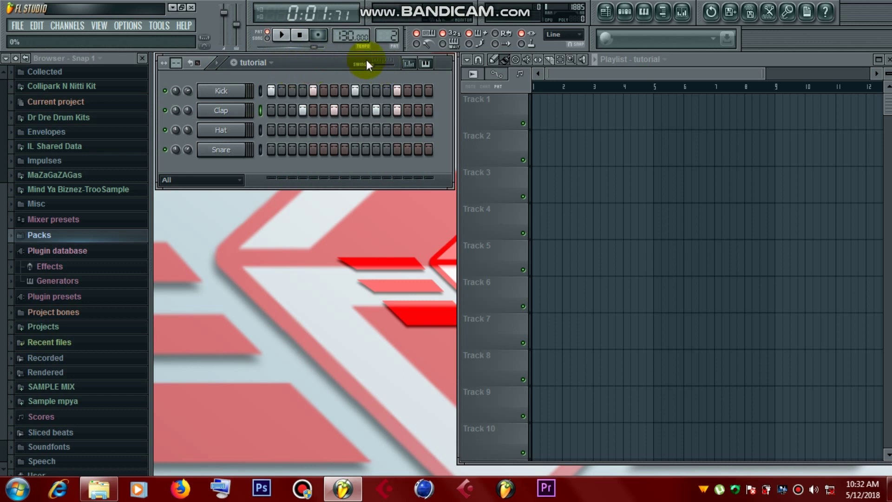
pyautogui.moveTo(368, 64); pyautogui.dragTo(382, 64)
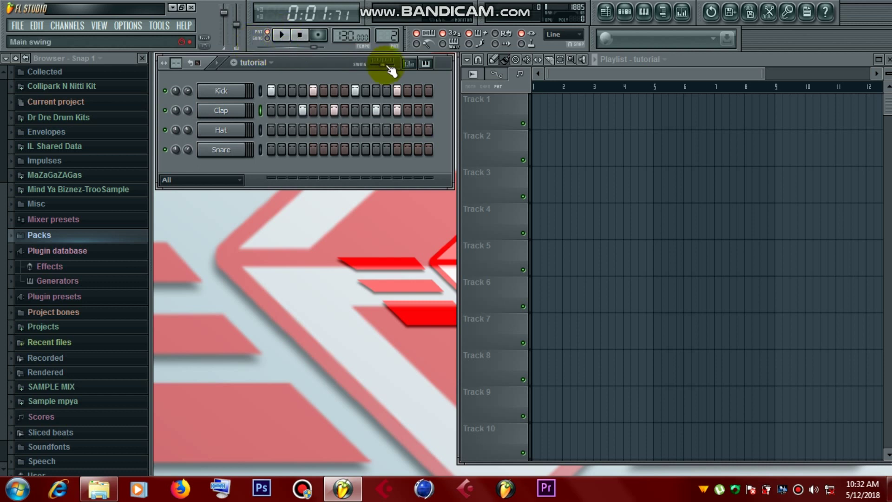
pyautogui.moveTo(391, 71); pyautogui.dragTo(386, 70)
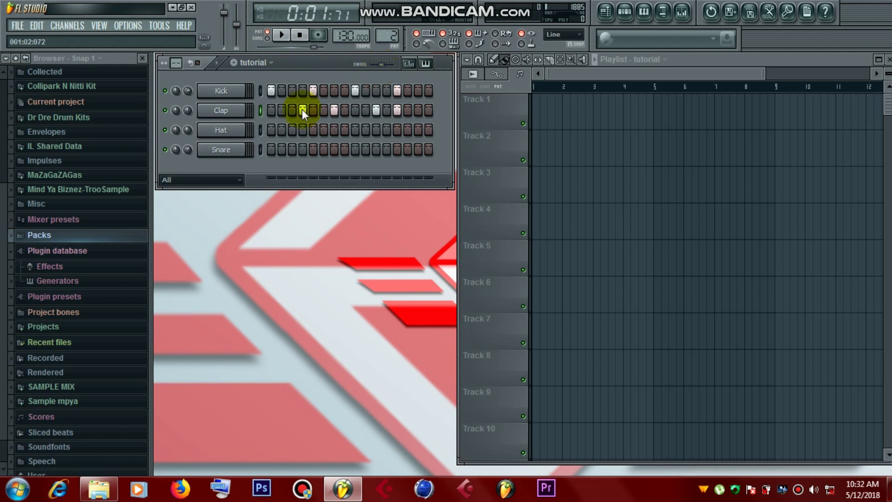
# Step: Check the channel filter groups available in the step sequencer, keeping All selected
pyautogui.click(238, 181)
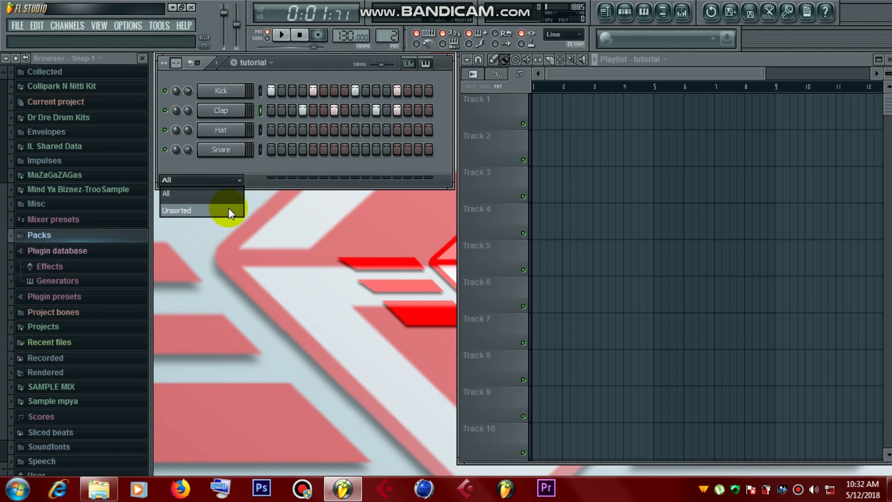
pyautogui.click(212, 182)
# Step: Open the Mind Ya Biznez-TrooSample folder in the browser and preview the BD_ATTVinyl4_SP1200X sample
pyautogui.click(28, 190)
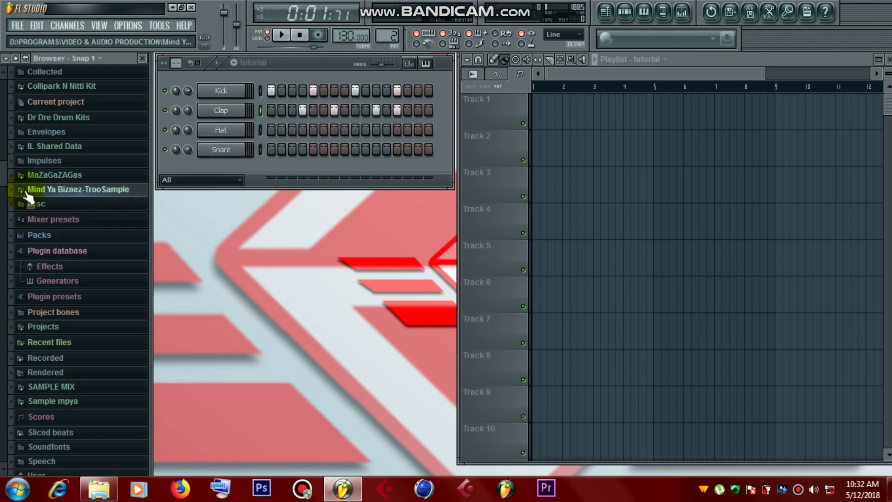
pyautogui.click(54, 204)
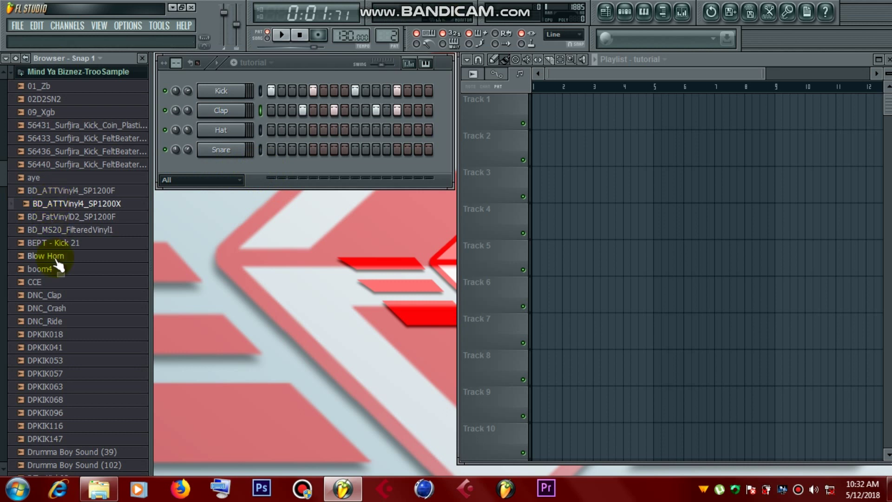
# Step: Preview the DNC_Clap sample and add the CCE sample to the step sequencer as a new channel below Snare
pyautogui.click(53, 297)
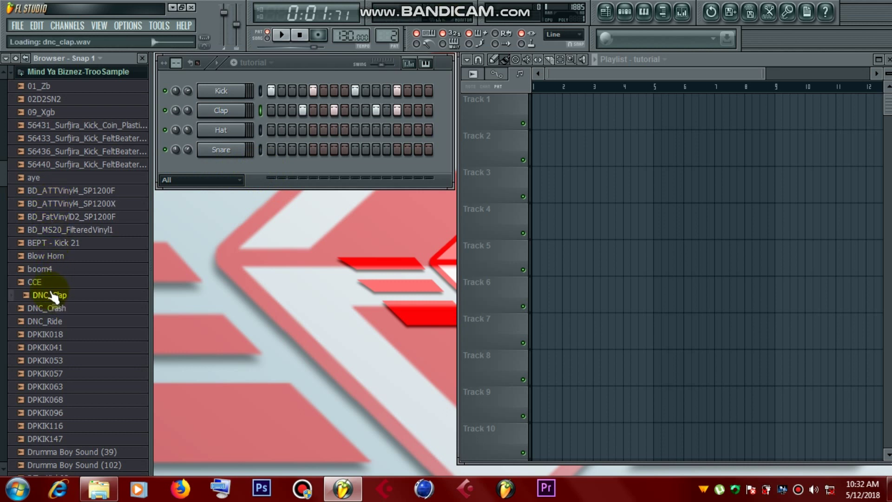
pyautogui.moveTo(37, 282); pyautogui.dragTo(222, 172)
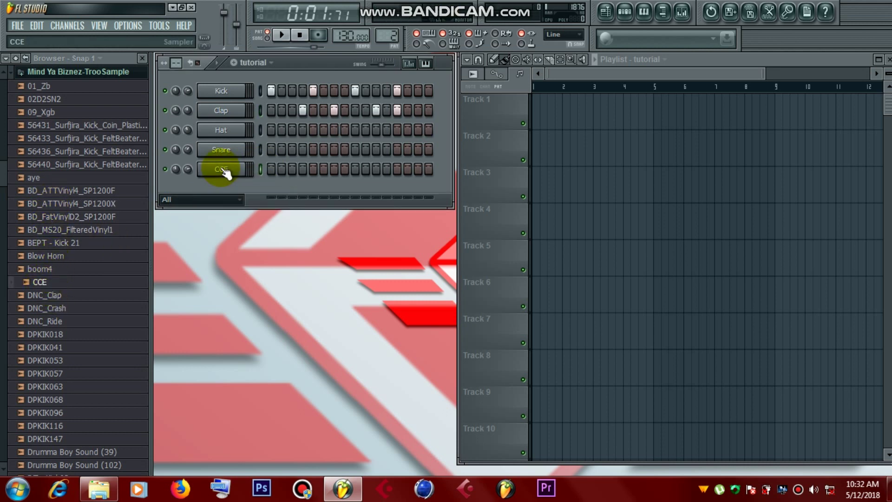
pyautogui.click(238, 202)
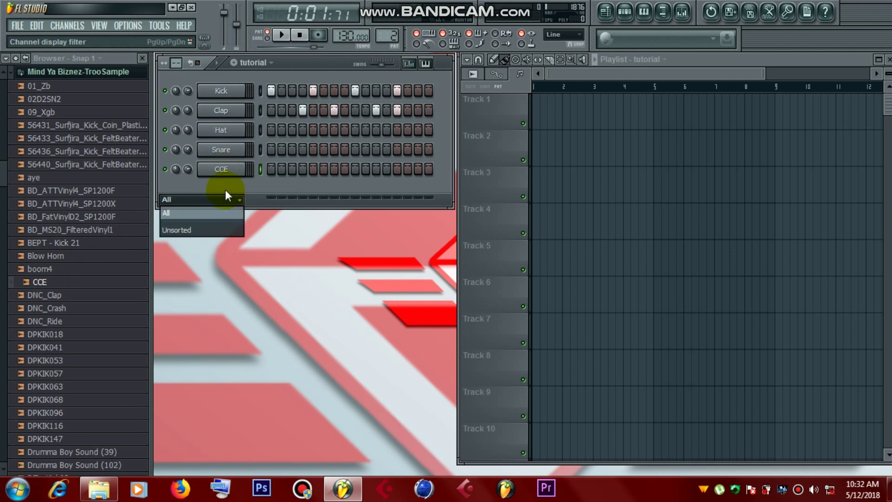
pyautogui.click(224, 193)
# Step: Place the CCE sample as an audio clip on playlist Track 2 within bar 1, and show All channels in the step sequencer
pyautogui.click(37, 283)
pyautogui.moveTo(37, 285); pyautogui.dragTo(549, 159)
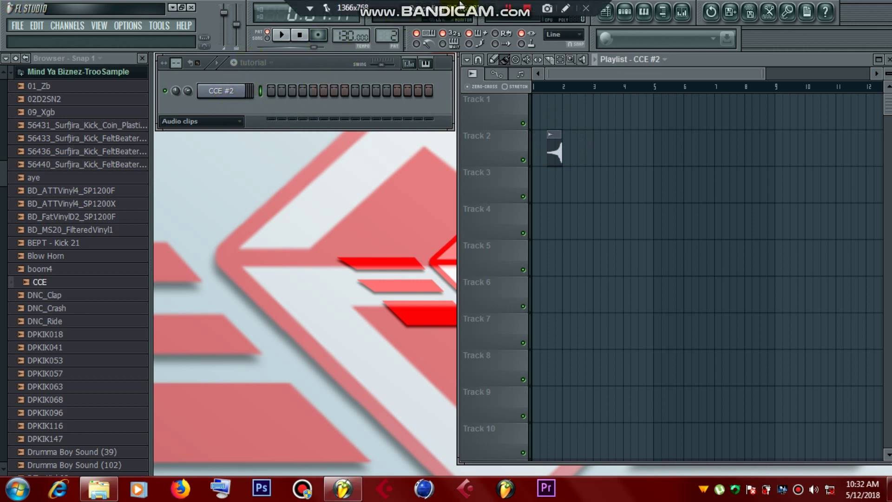
pyautogui.click(240, 122)
pyautogui.click(233, 133)
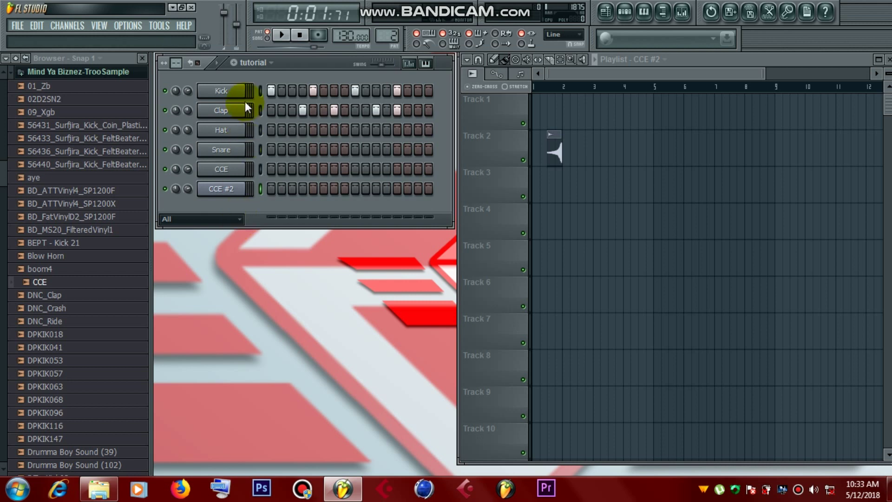
# Step: View the Audio clips and Unsorted channel groups in turn, and return the channel filter to All
pyautogui.click(235, 218)
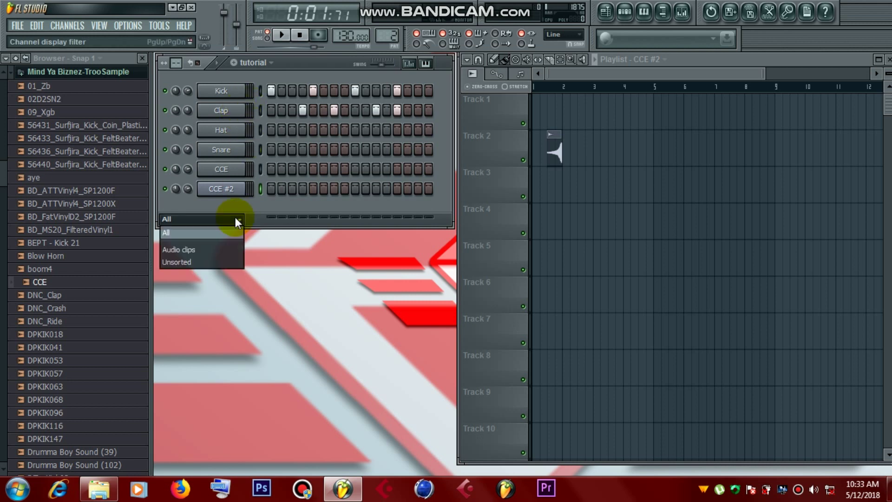
pyautogui.click(223, 251)
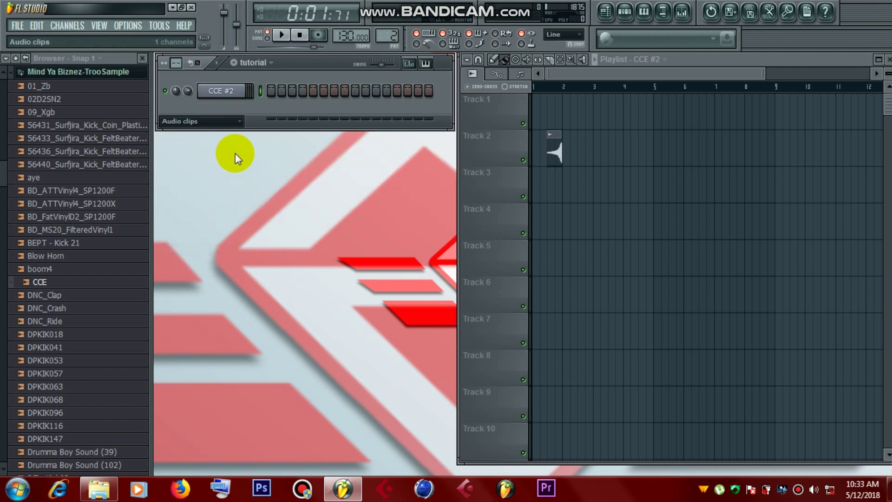
pyautogui.click(239, 122)
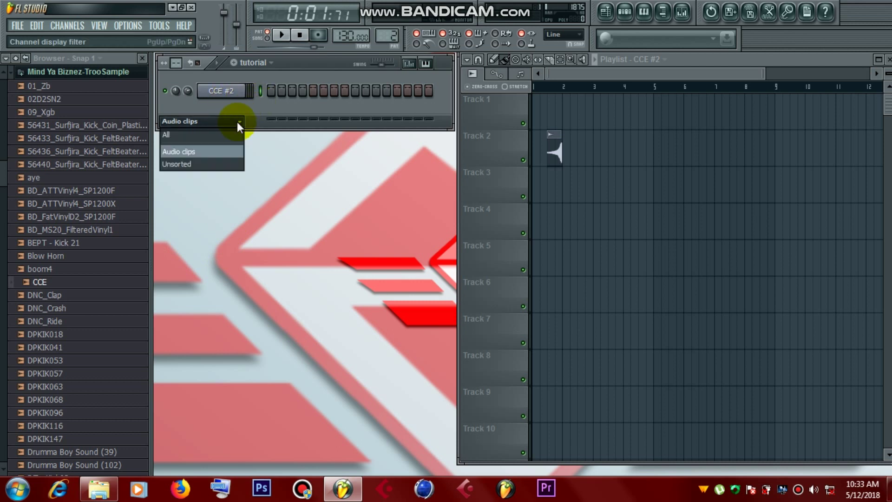
pyautogui.click(226, 165)
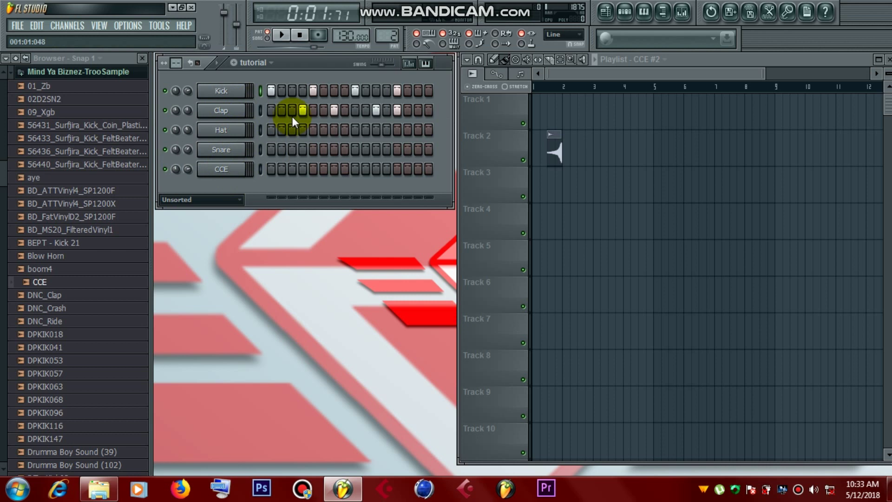
pyautogui.click(233, 202)
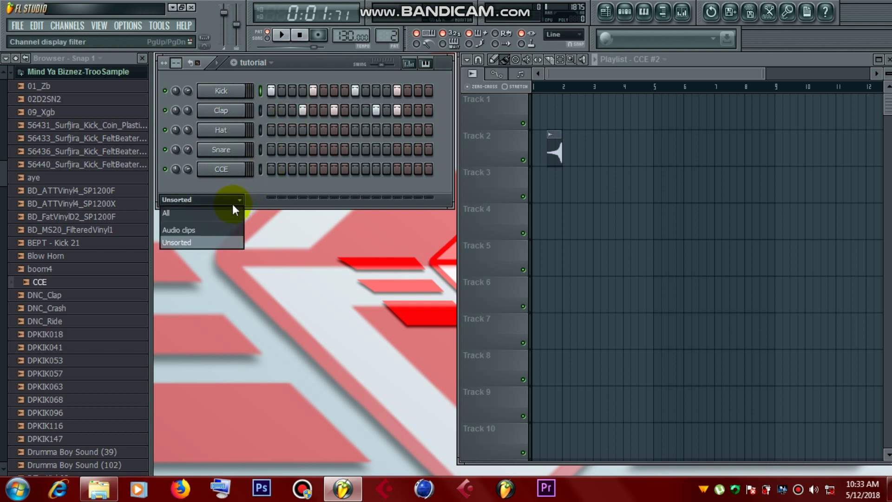
pyautogui.click(232, 212)
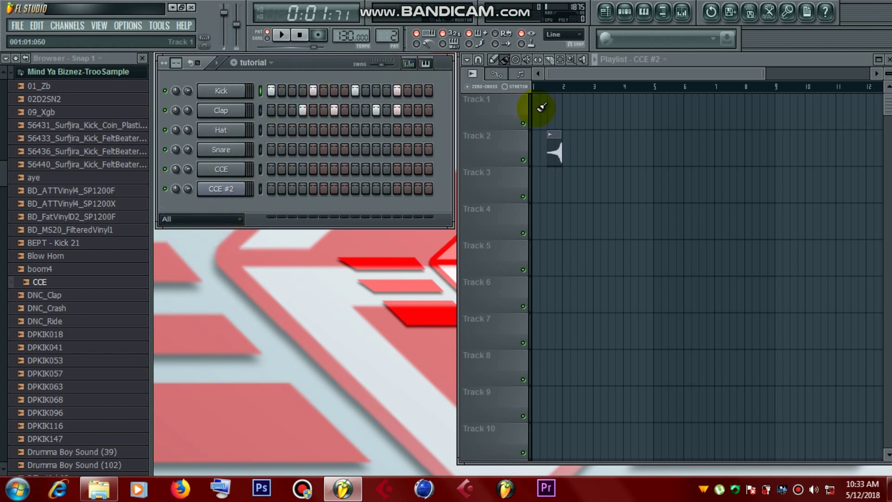
# Step: Delete the CCE clip from playlist Track 2, and briefly show the step sequencer's graph editor before hiding it again
pyautogui.rightClick(550, 141)
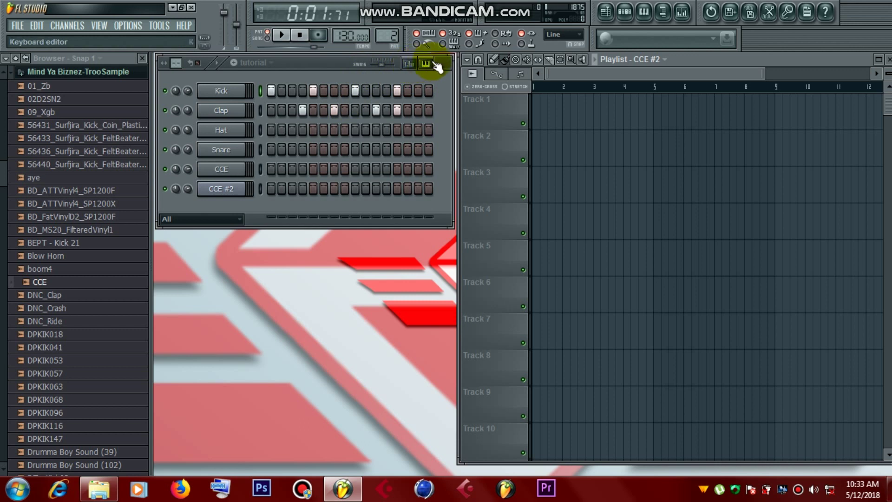
pyautogui.click(409, 64)
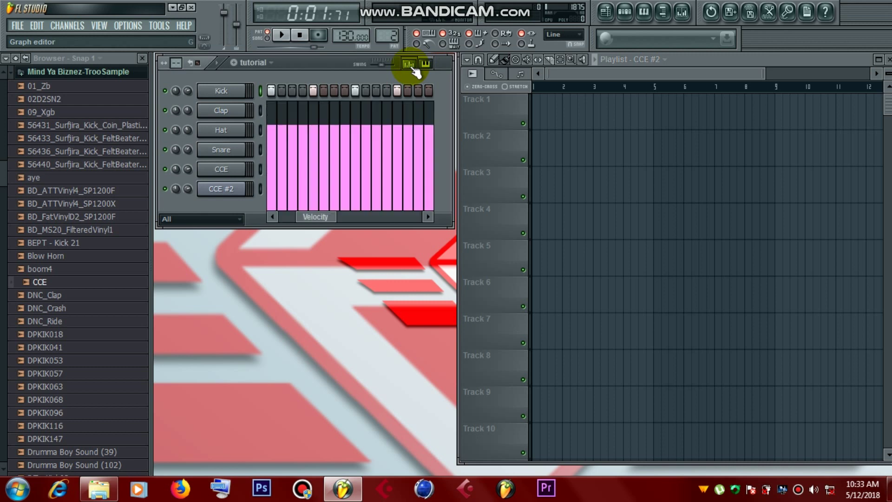
pyautogui.click(412, 68)
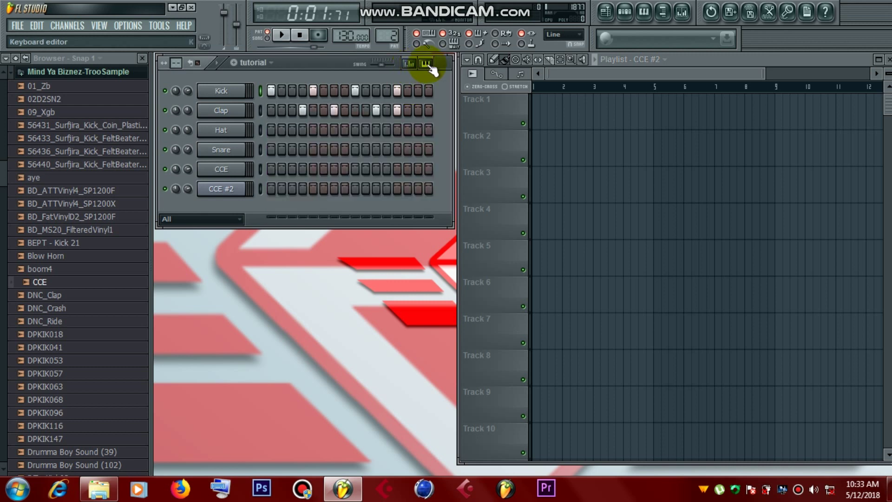
# Step: Show the keyboard editor for the Kick channel and try several pitches on its first step, leaving it at F5
pyautogui.click(426, 65)
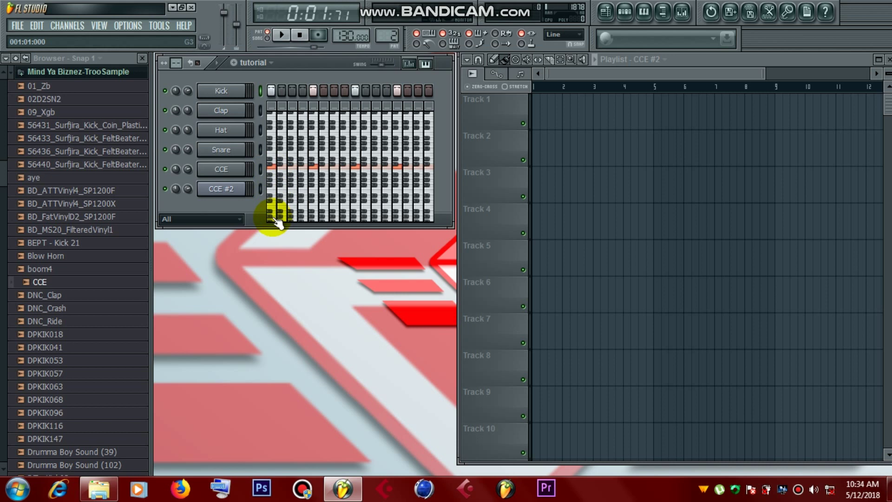
pyautogui.click(271, 131)
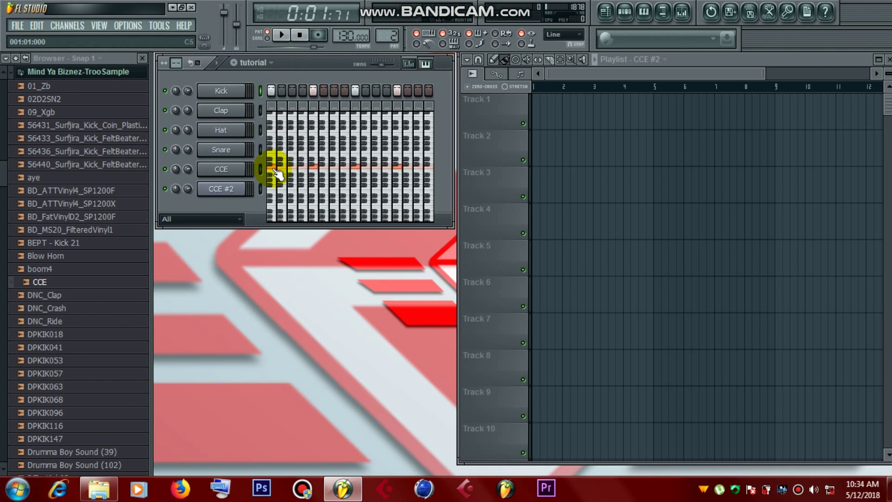
pyautogui.click(270, 134)
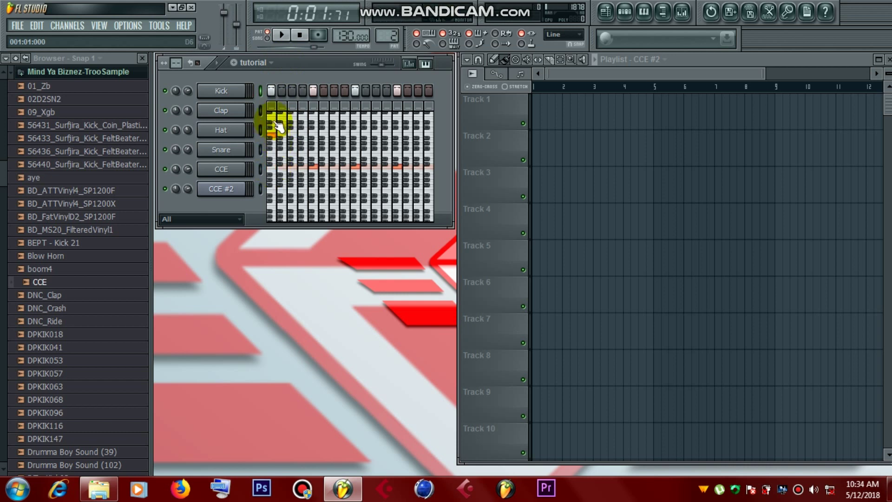
pyautogui.click(272, 118)
pyautogui.click(273, 166)
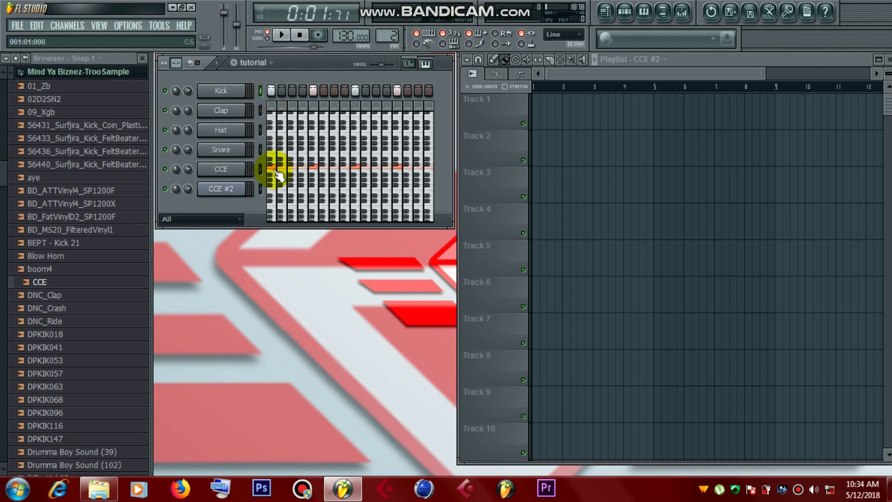
pyautogui.click(274, 151)
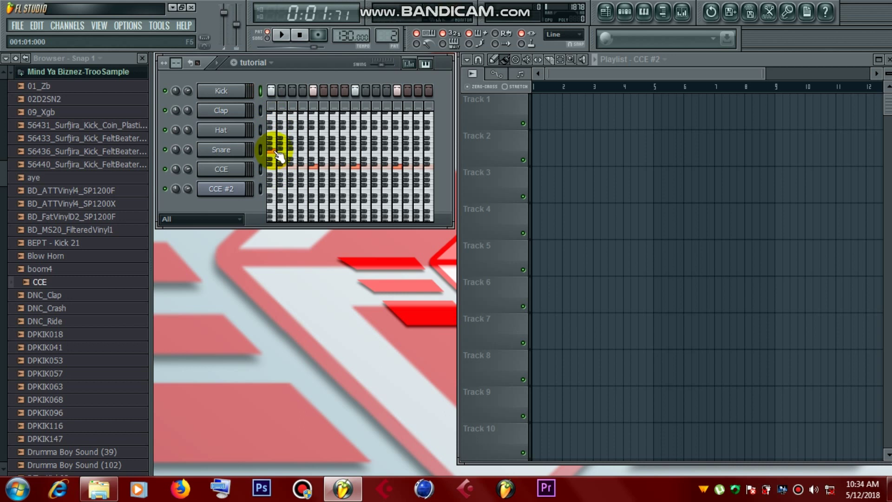
pyautogui.click(278, 160)
# Step: Hide the keyboard editor, audition the Kick sound and keep the Kick channel selected
pyautogui.click(425, 64)
pyautogui.click(425, 64)
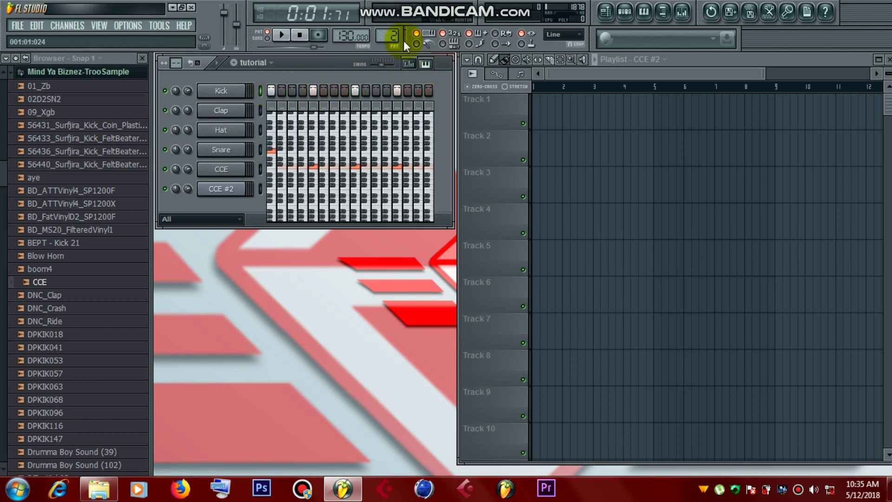
pyautogui.click(425, 64)
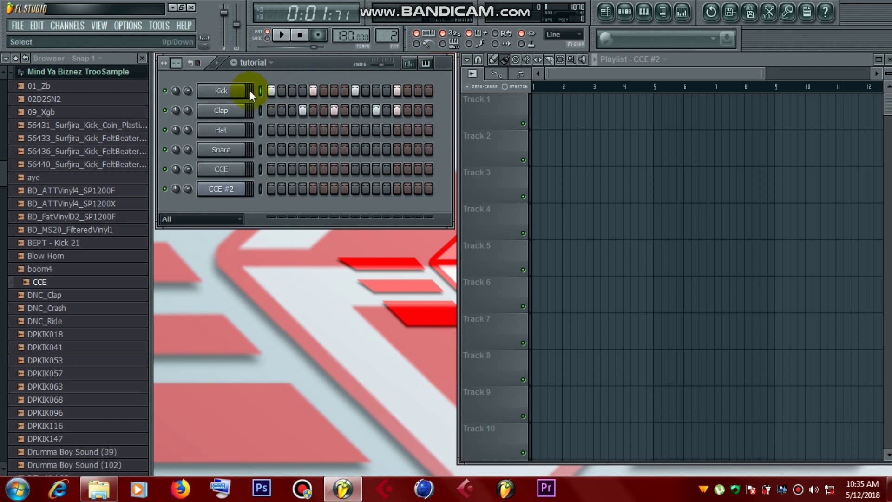
pyautogui.click(236, 91)
pyautogui.click(241, 92)
pyautogui.click(261, 90)
# Step: Set the Kick notes on steps 5 and 9 to F5 in the keyboard editor, and hide the editor
pyautogui.click(424, 63)
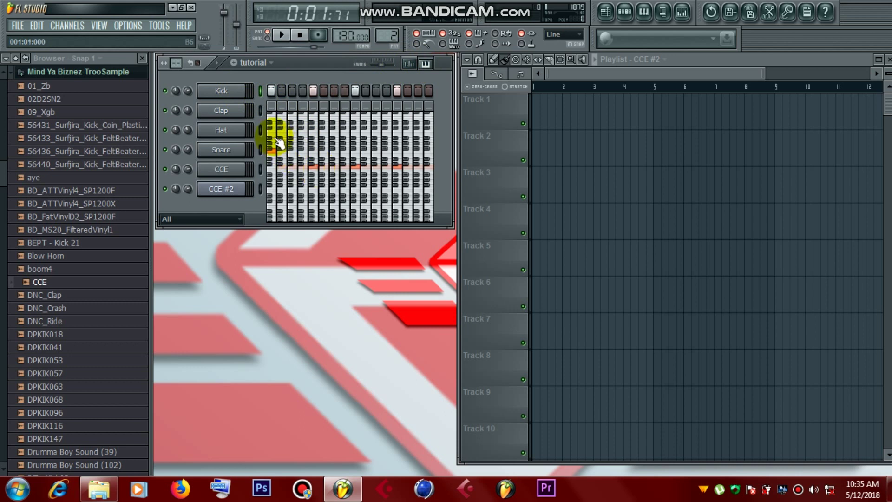
pyautogui.click(311, 148)
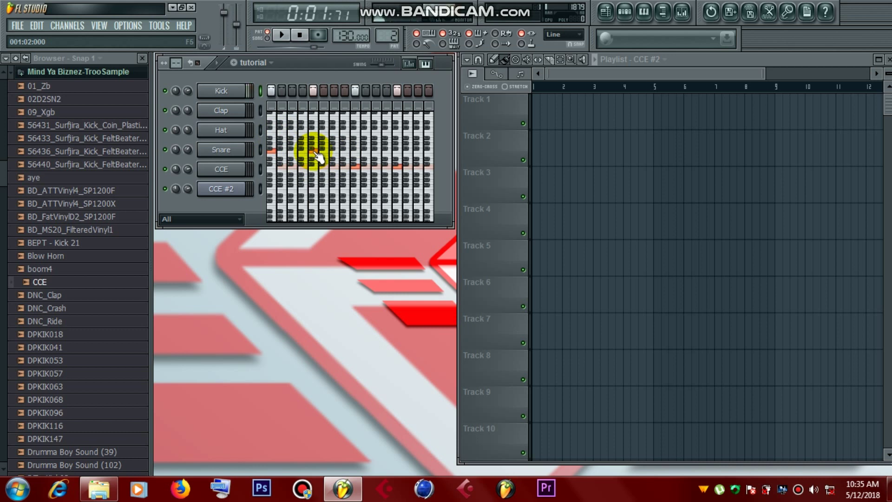
pyautogui.click(354, 151)
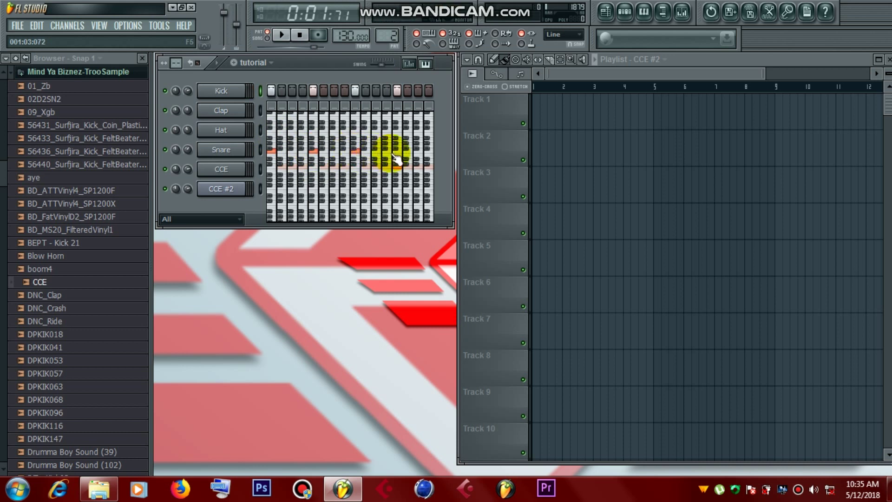
pyautogui.click(426, 64)
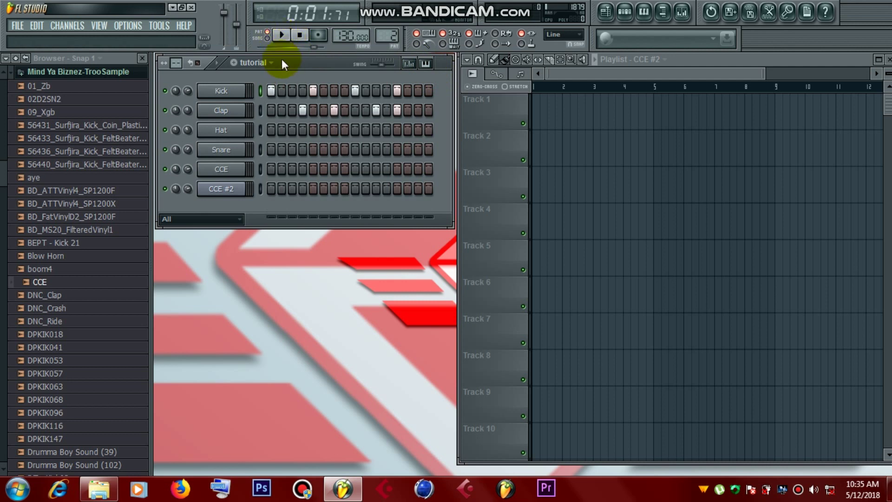
# Step: Play the tutorial pattern with the Clap channel muted to hear the repitched kick, and pause playback
pyautogui.click(281, 35)
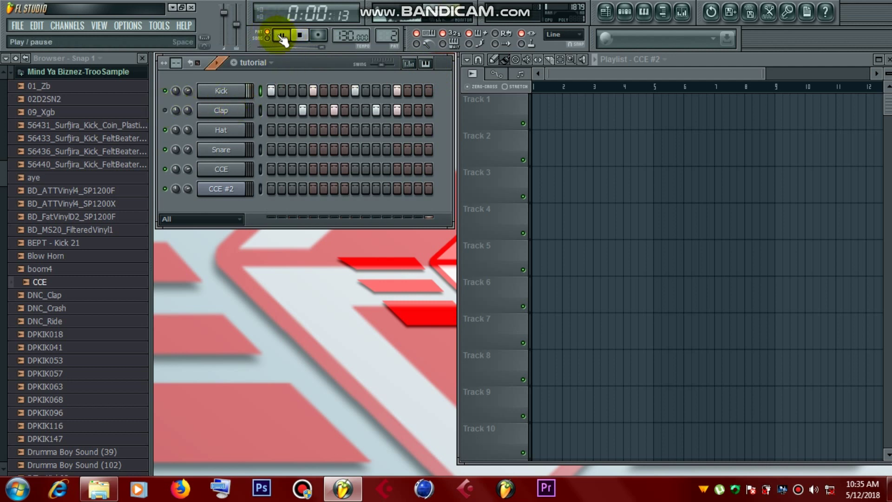
pyautogui.click(282, 35)
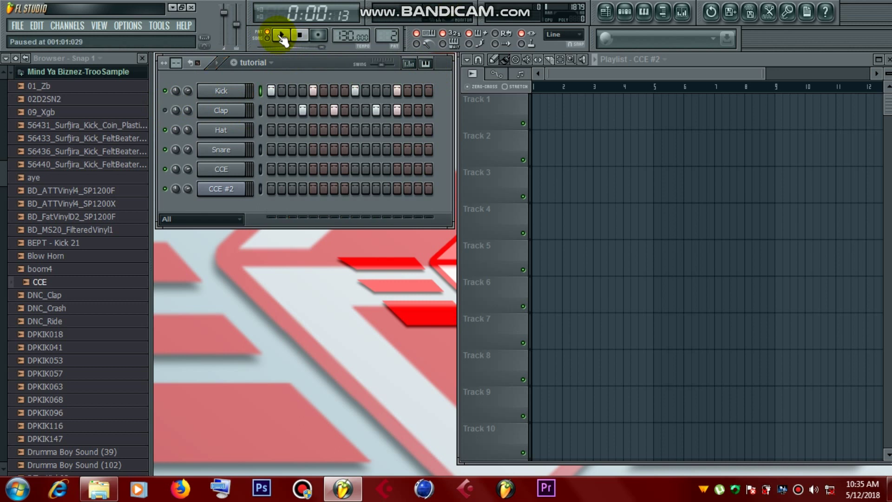
pyautogui.click(282, 36)
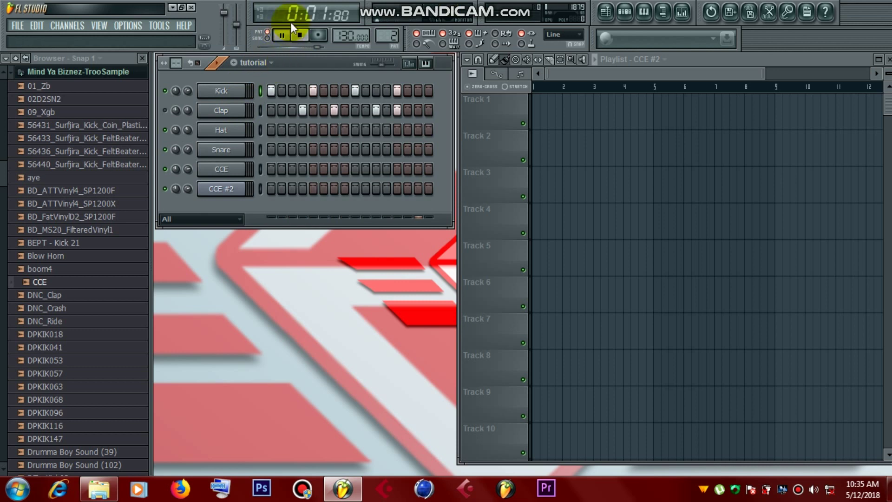
pyautogui.click(299, 35)
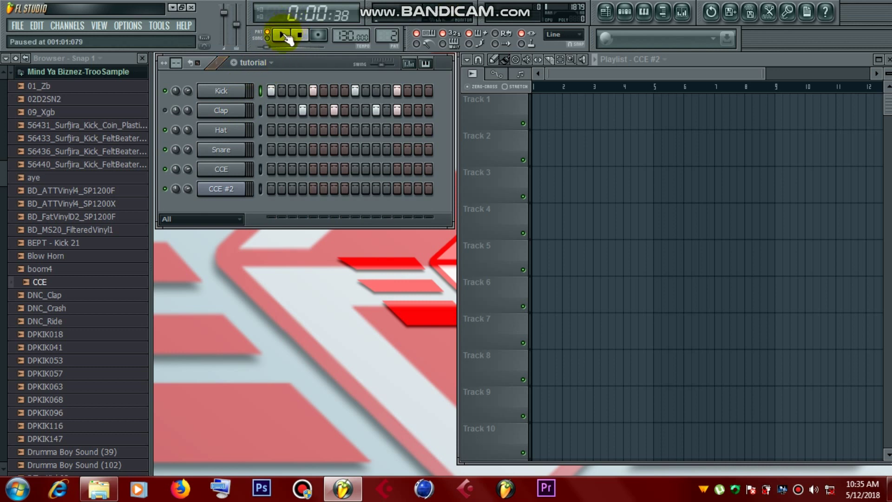
# Step: Mute Kick, enable and select Clap, and raise all four Clap notes to a pitch just above G5 in the keyboard editor
pyautogui.click(169, 91)
pyautogui.click(222, 111)
pyautogui.click(221, 110)
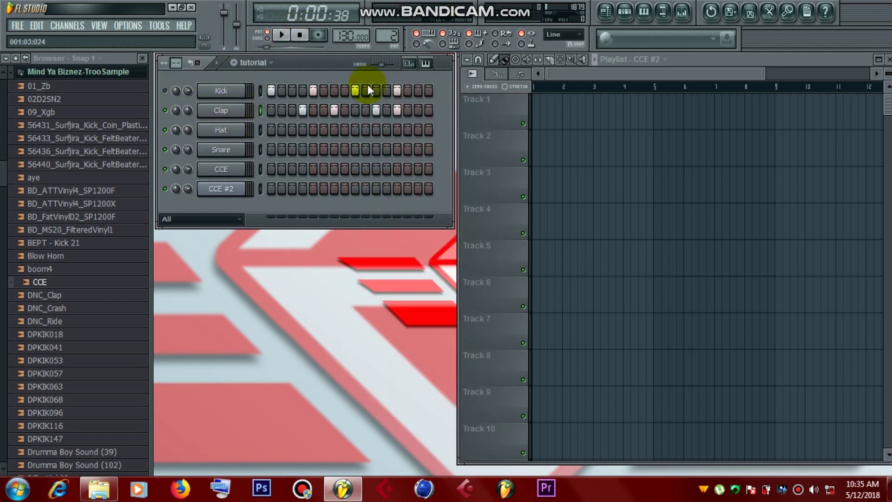
pyautogui.click(426, 65)
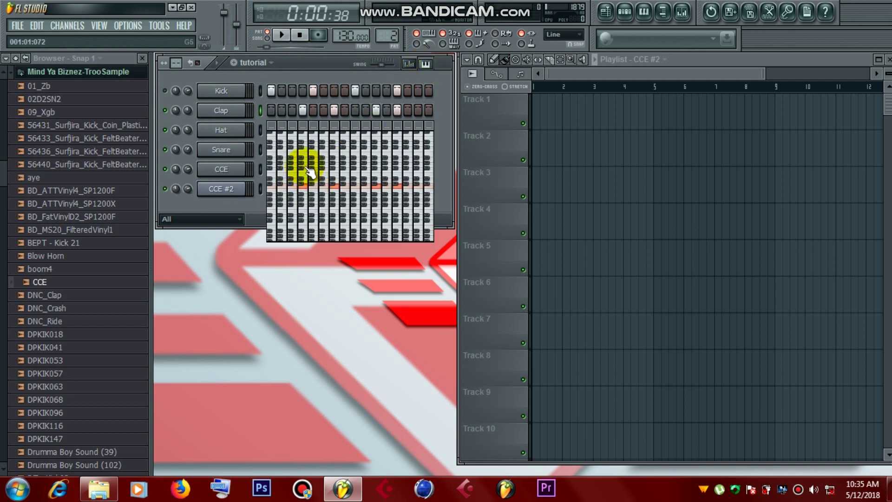
pyautogui.moveTo(308, 166)
pyautogui.mouseDown()
pyautogui.moveTo(408, 157)
pyautogui.moveTo(406, 167)
pyautogui.moveTo(430, 152)
pyautogui.mouseUp()
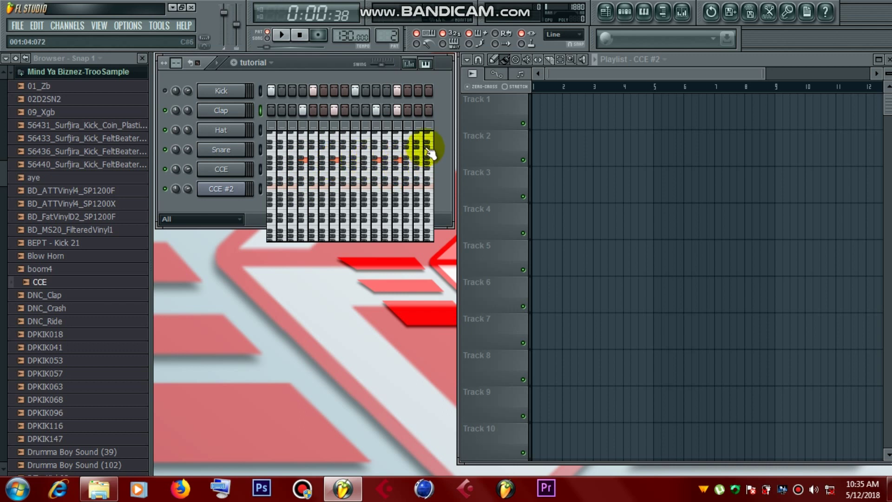
# Step: Play the tutorial pattern, unmute the Kick channel during playback and leave the Clap keyboard editor
pyautogui.click(282, 35)
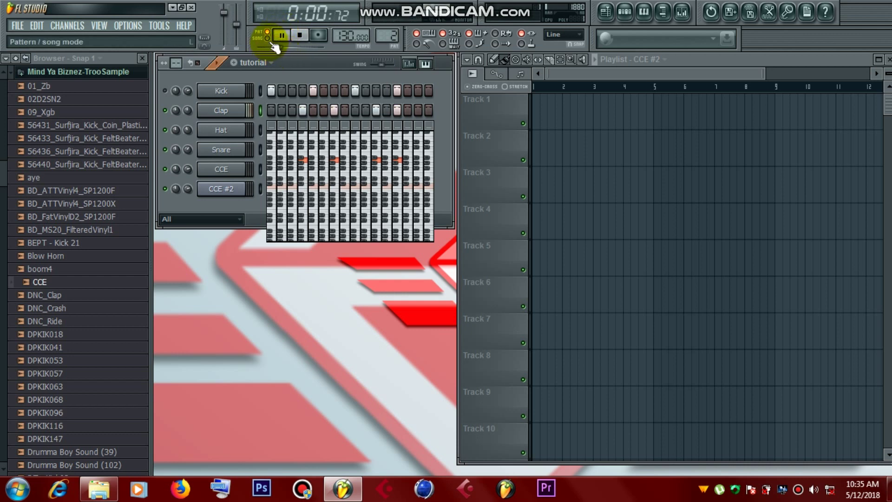
pyautogui.click(165, 90)
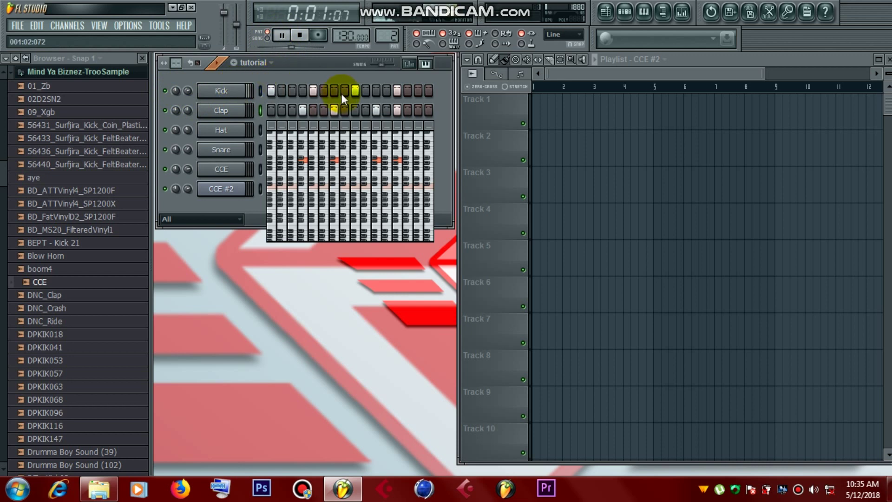
pyautogui.click(409, 63)
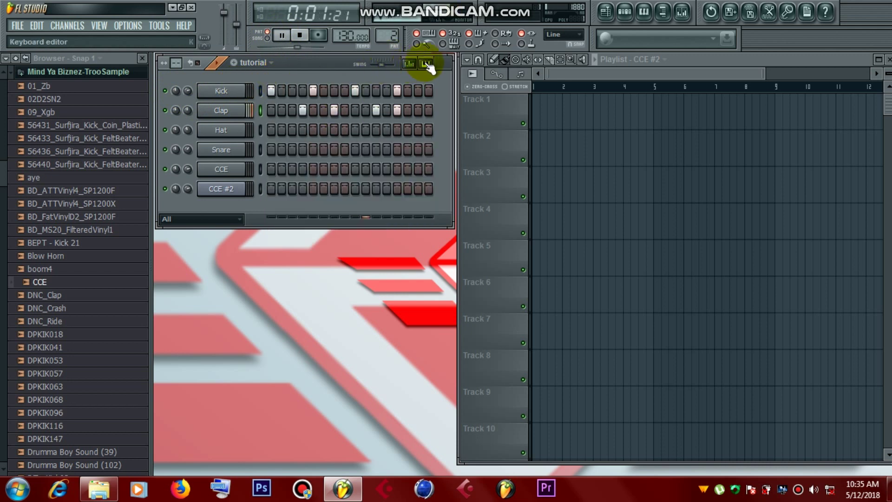
# Step: Replay the tutorial pattern with Kick and Clap both enabled to hear the repitched notes, and pause playback
pyautogui.click(283, 36)
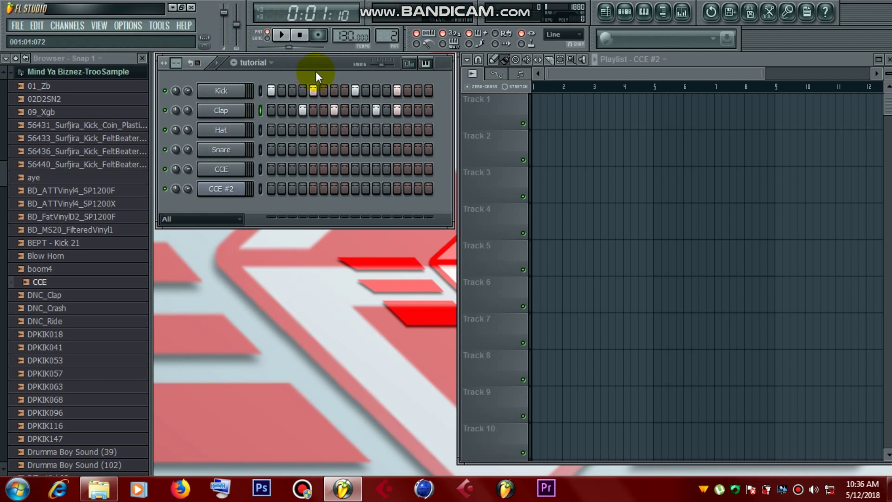
pyautogui.click(282, 35)
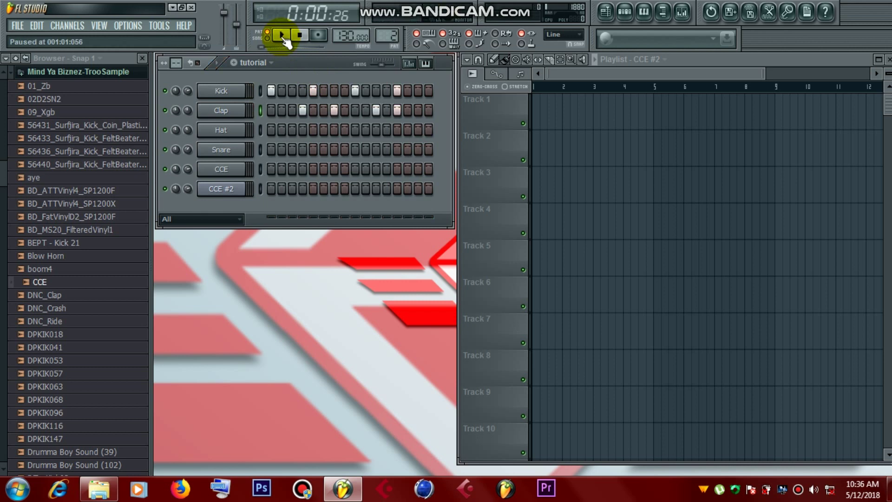
pyautogui.click(282, 36)
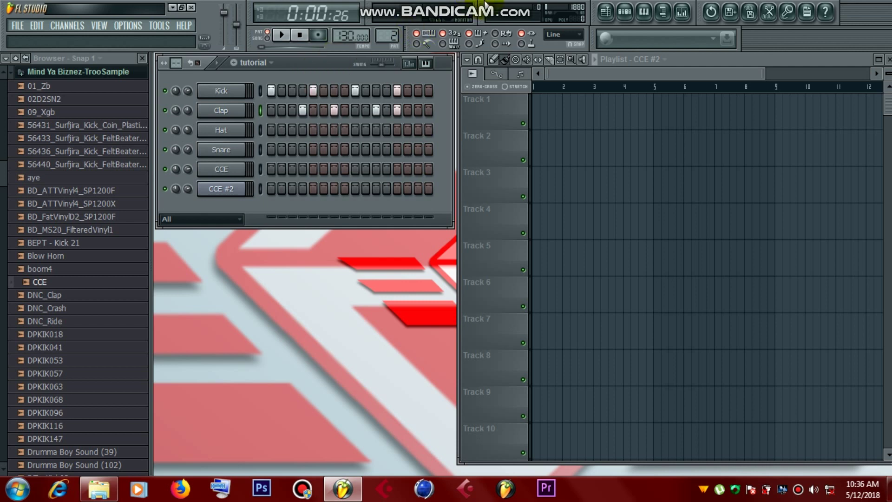
pyautogui.moveTo(484, 5)
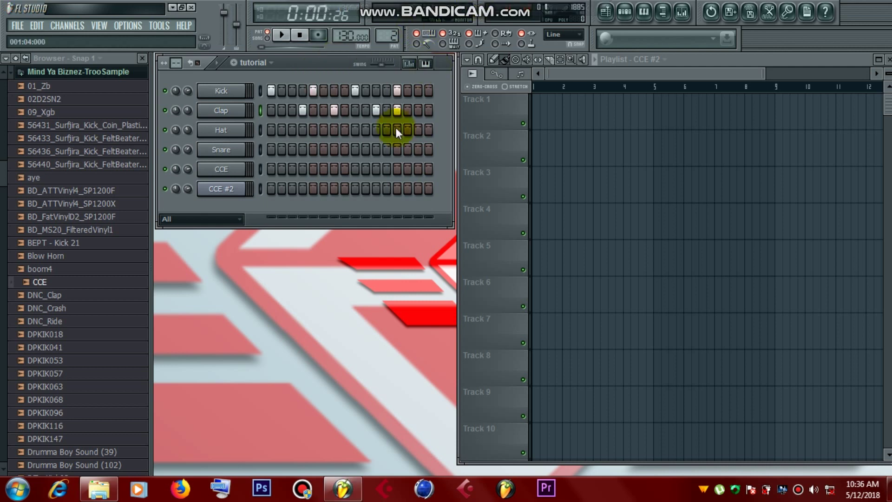
# Step: Lower the Clap channel's velocity on steps 4 and 5 to 73% in the graph editor, and play the pattern briefly to hear it
pyautogui.click(410, 64)
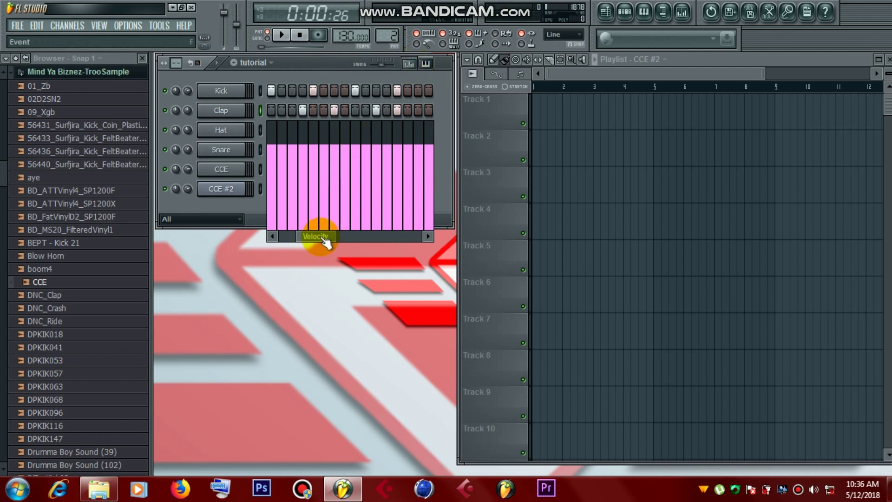
pyautogui.moveTo(326, 241)
pyautogui.mouseDown()
pyautogui.moveTo(417, 244)
pyautogui.moveTo(331, 241)
pyautogui.mouseUp()
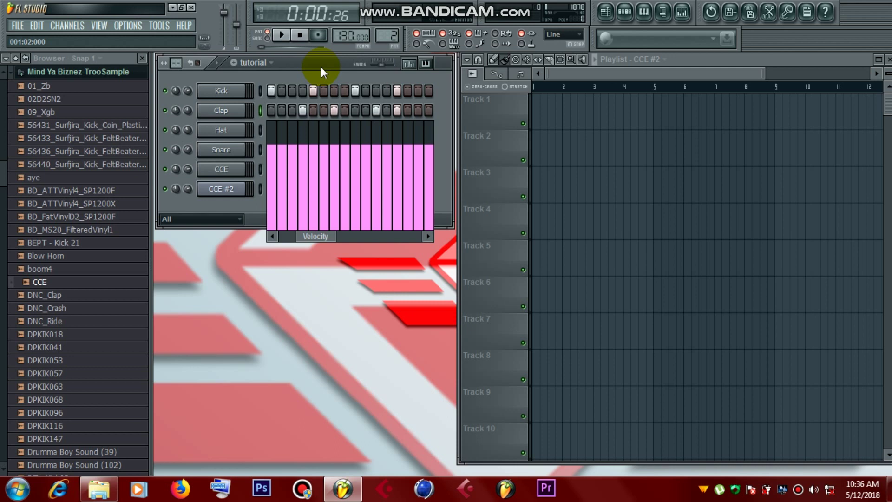
pyautogui.moveTo(324, 148)
pyautogui.mouseDown()
pyautogui.moveTo(306, 155)
pyautogui.moveTo(305, 169)
pyautogui.moveTo(322, 160)
pyautogui.mouseUp()
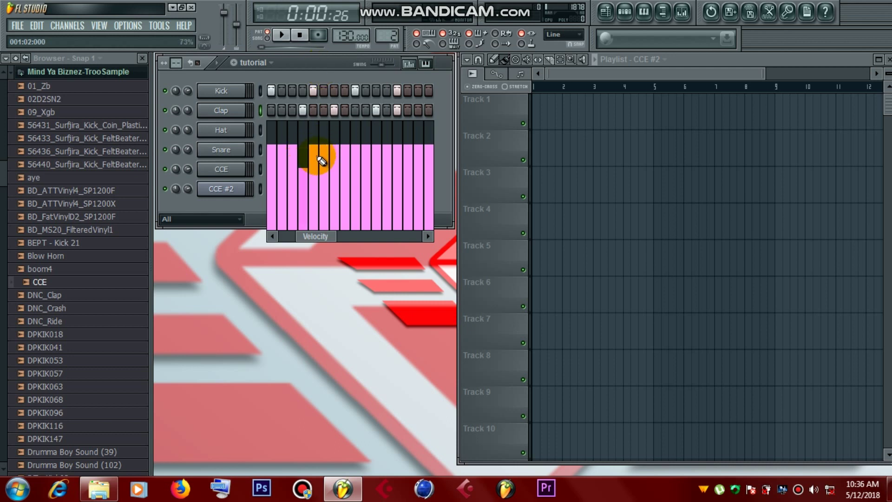
pyautogui.click(282, 35)
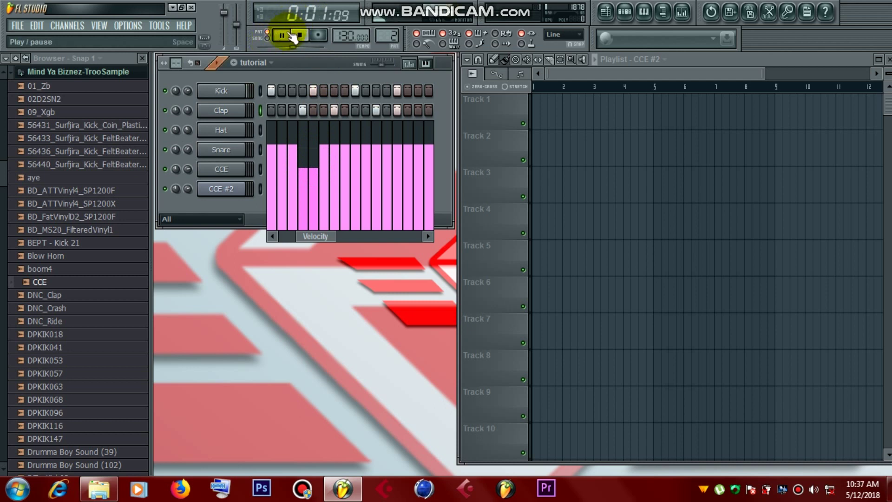
pyautogui.click(292, 38)
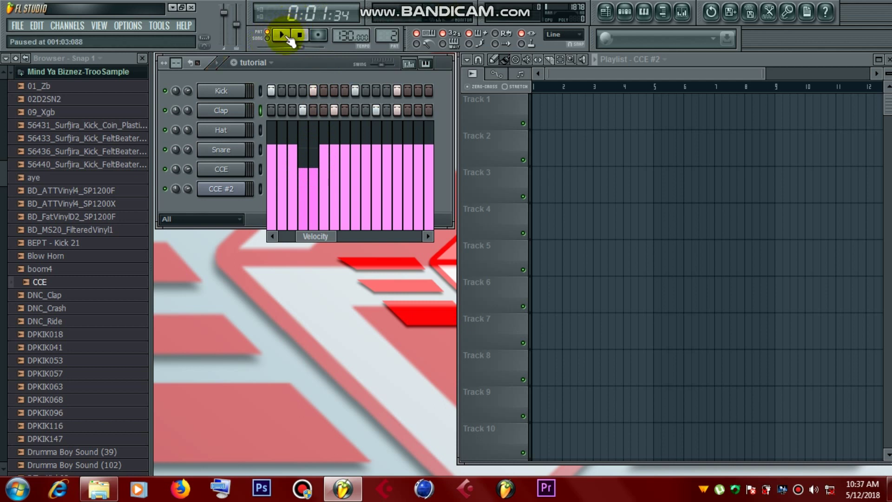